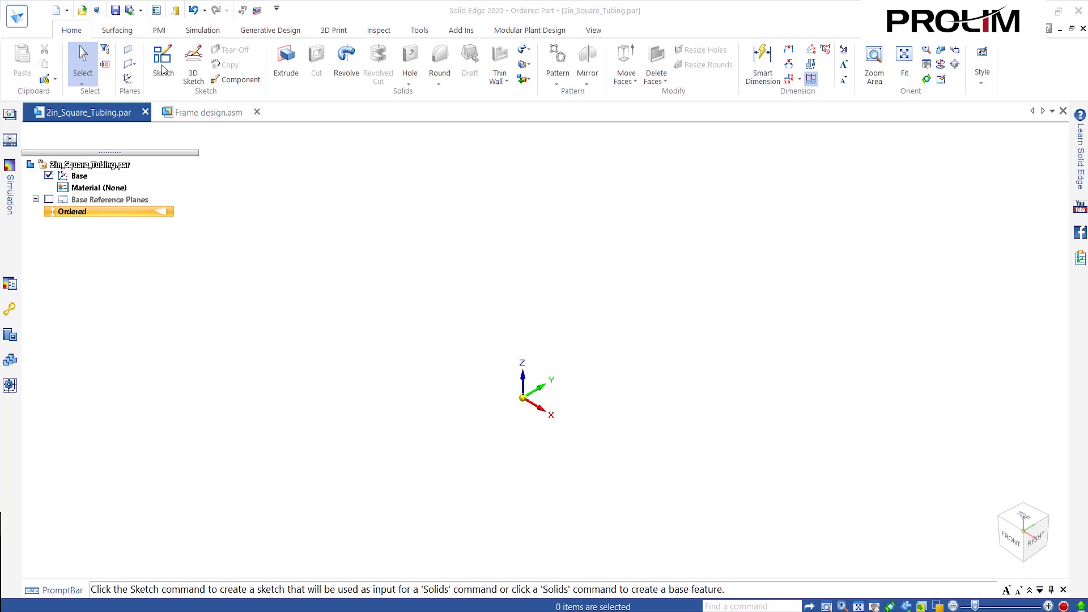
# - Start an extrusion on the front (XZ) base plane and paste the copied square tubing profile around the origin
pyautogui.click(285, 74)
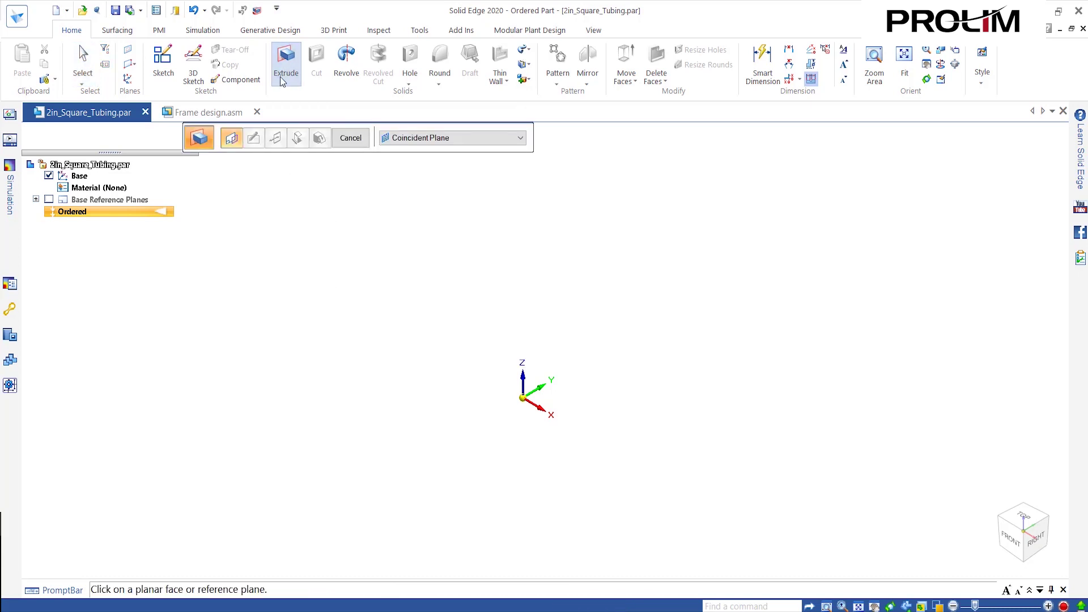
pyautogui.click(530, 390)
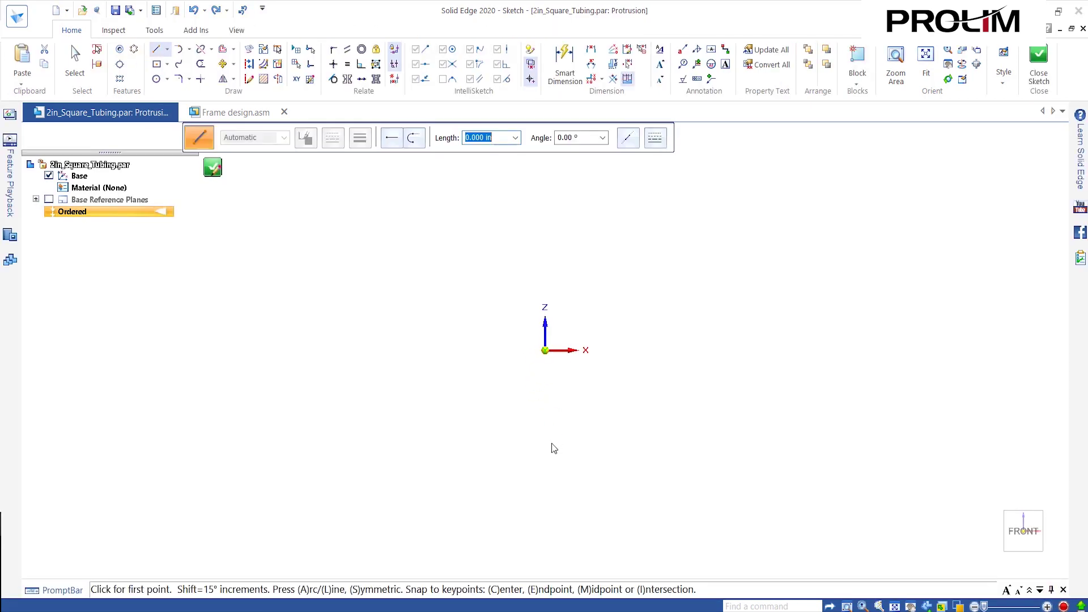
pyautogui.hotkey('ctrl', 'v')
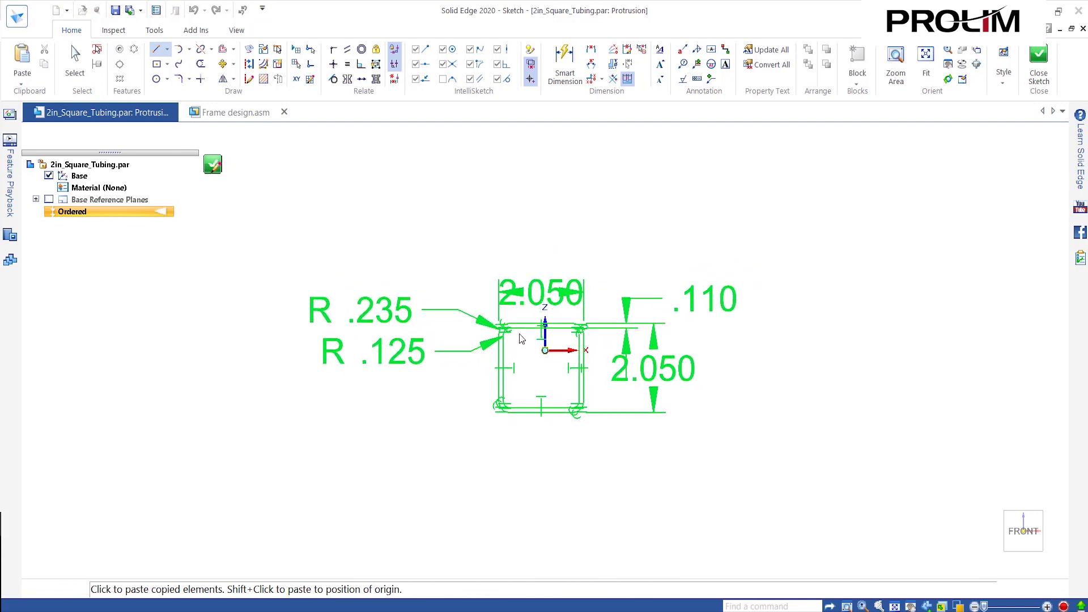
pyautogui.click(524, 327)
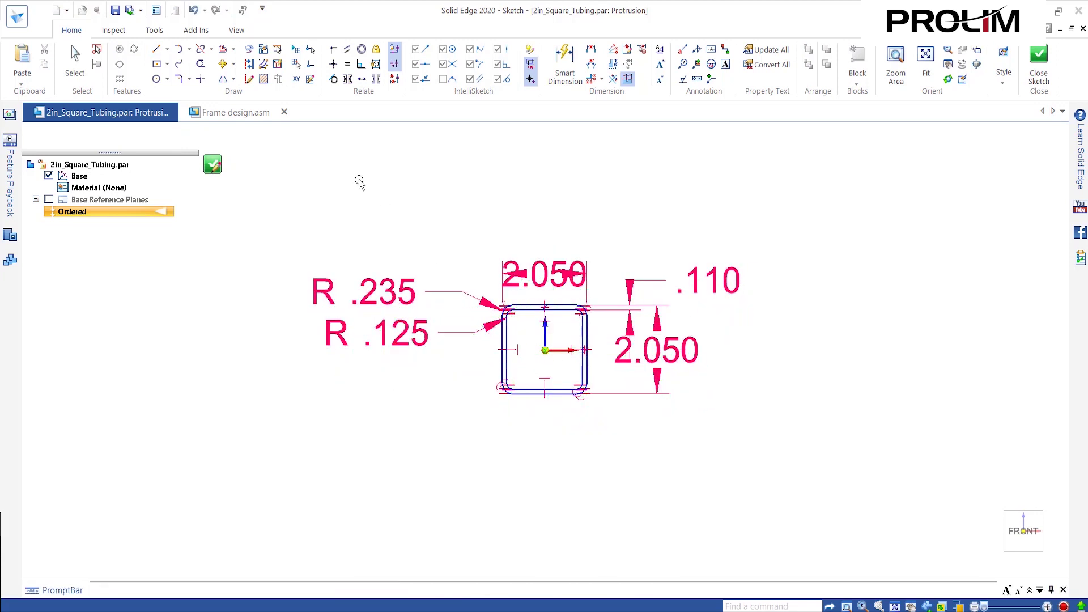
# - Center the tubing profile on the origin by aligning its top and right edge midpoints with horizontal/vertical relations
pyautogui.click(333, 64)
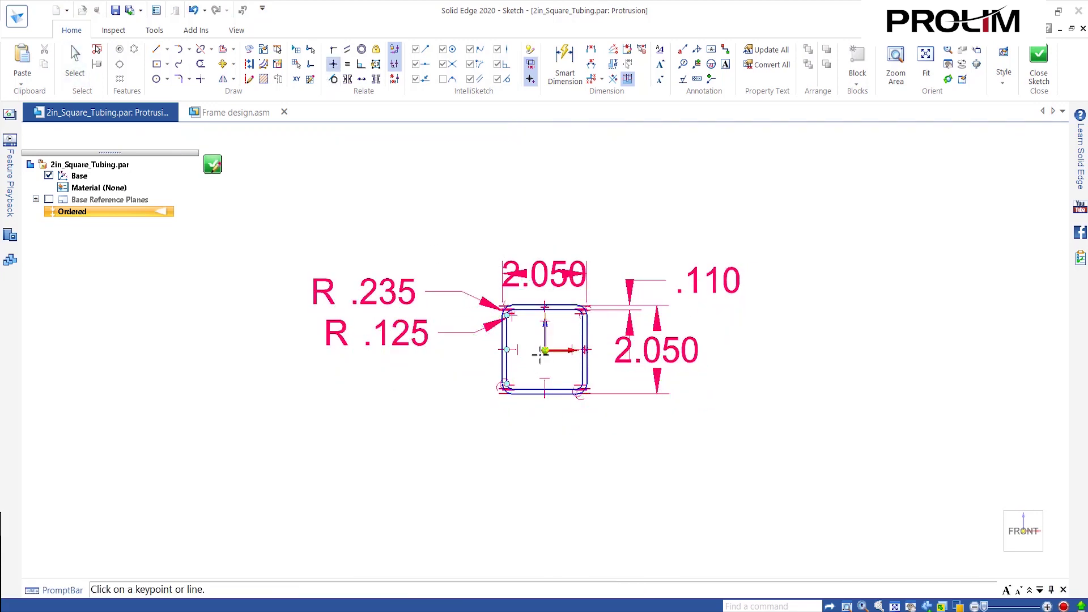
pyautogui.click(545, 306)
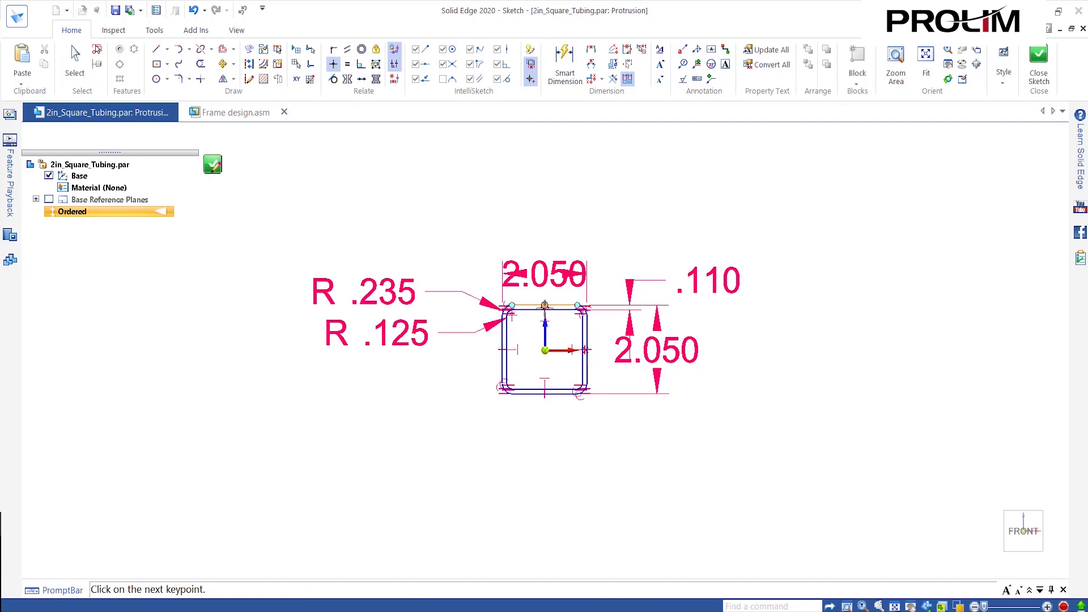
pyautogui.click(569, 351)
pyautogui.click(569, 352)
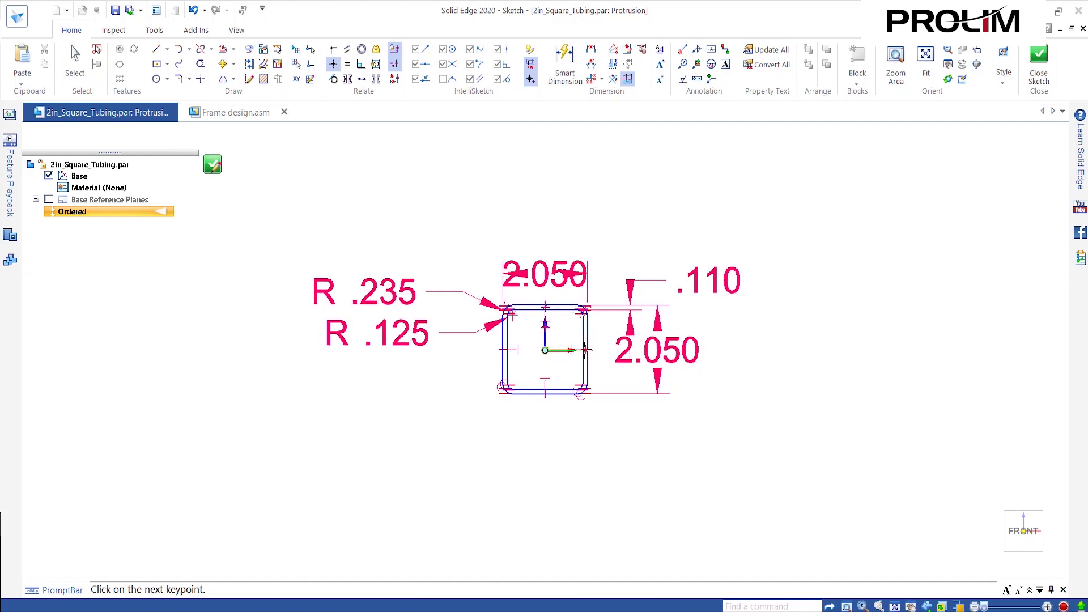
pyautogui.click(585, 349)
pyautogui.scroll(3, 559, 346)
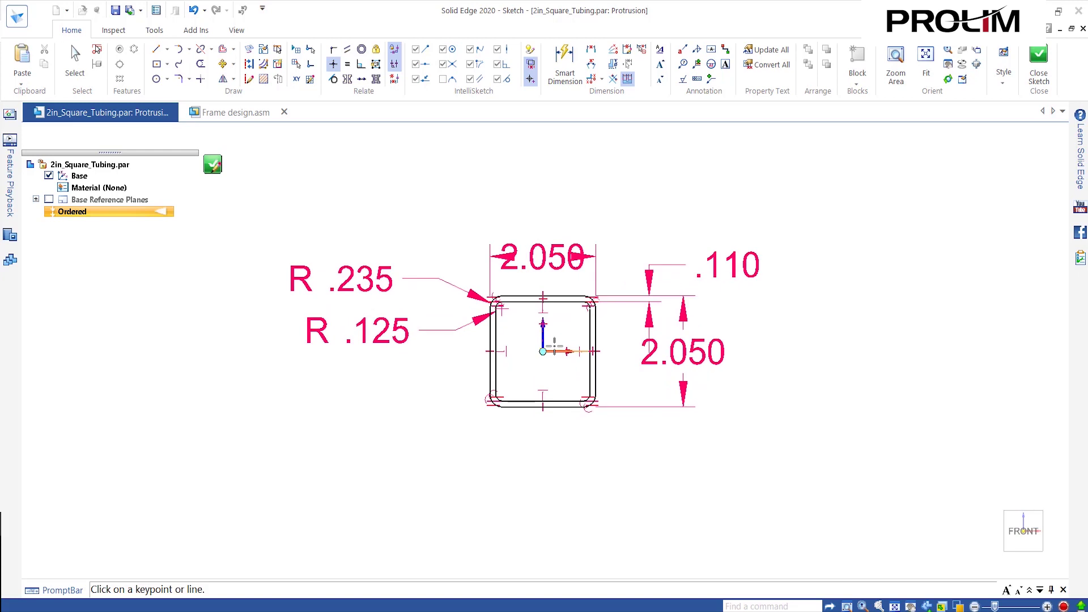
# - Close the profile sketch and extrude it 5 in along the positive Y direction
pyautogui.click(1044, 59)
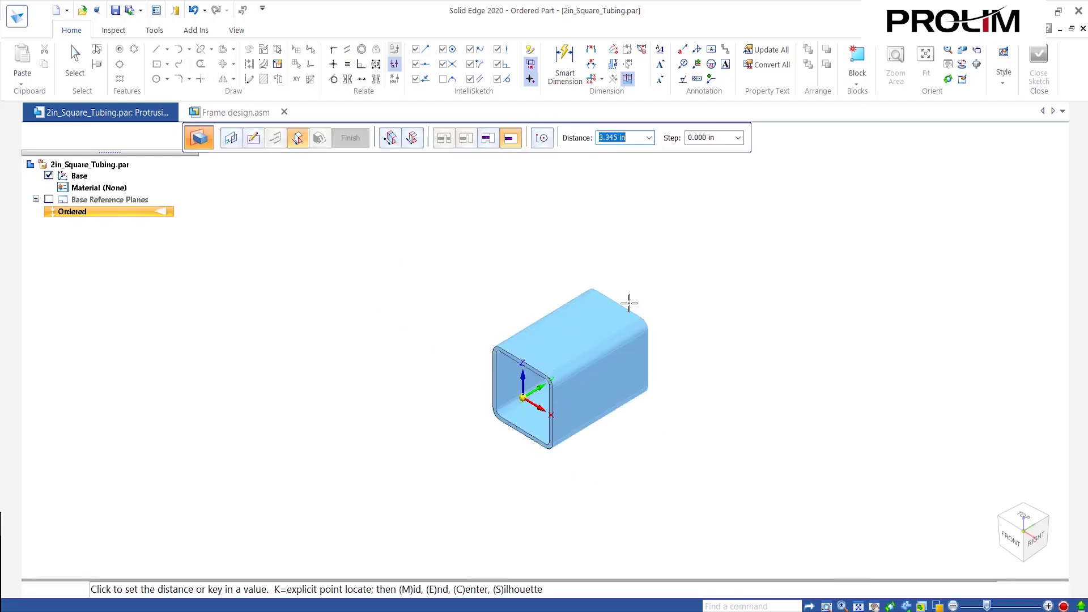
pyautogui.write('5')
pyautogui.press('Return')
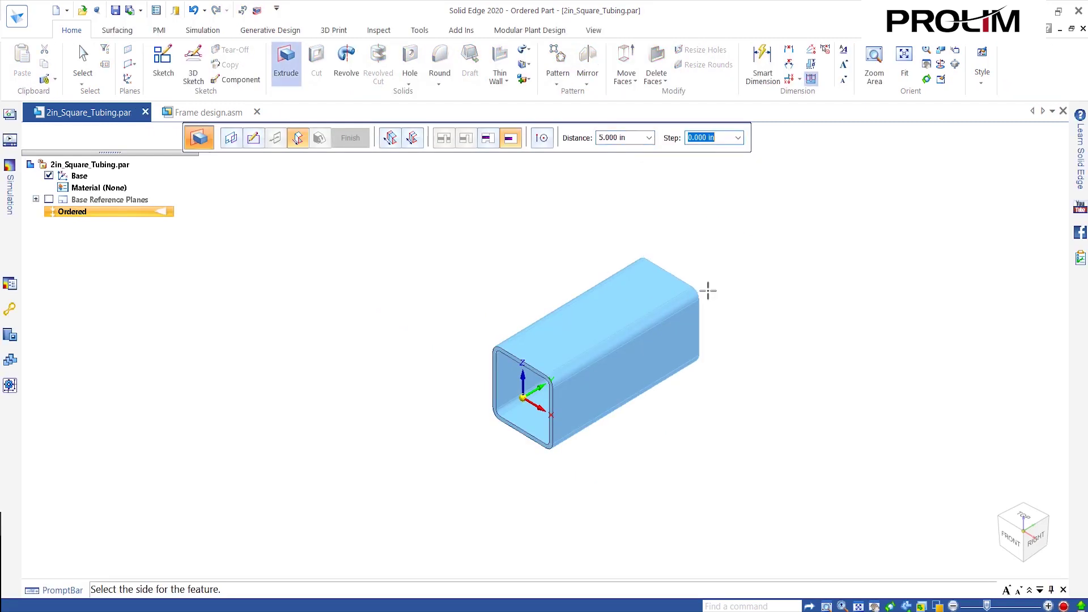
pyautogui.click(708, 291)
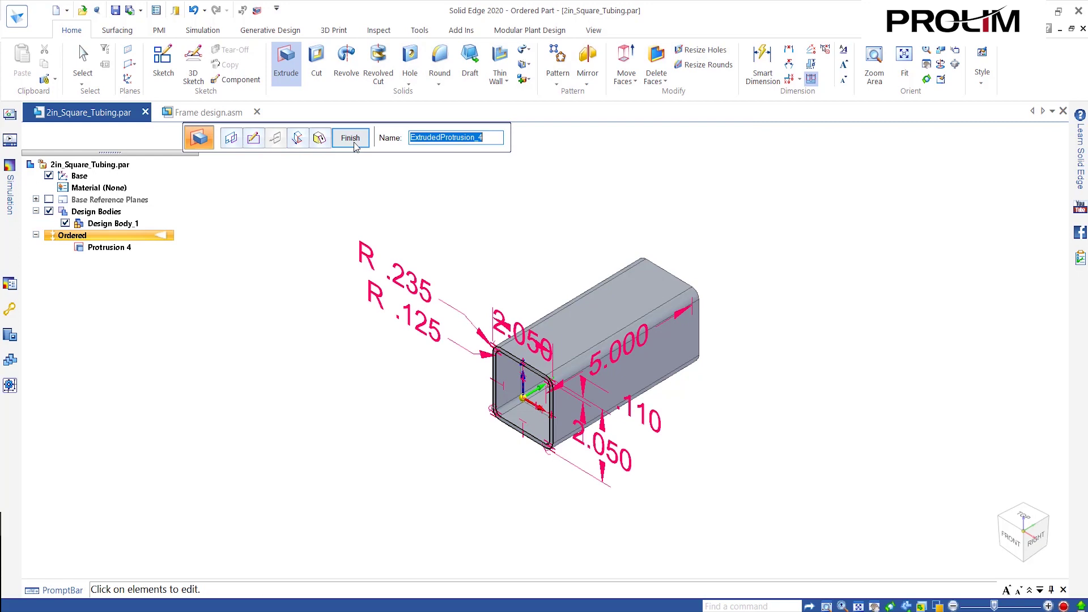
pyautogui.click(351, 138)
pyautogui.click(351, 137)
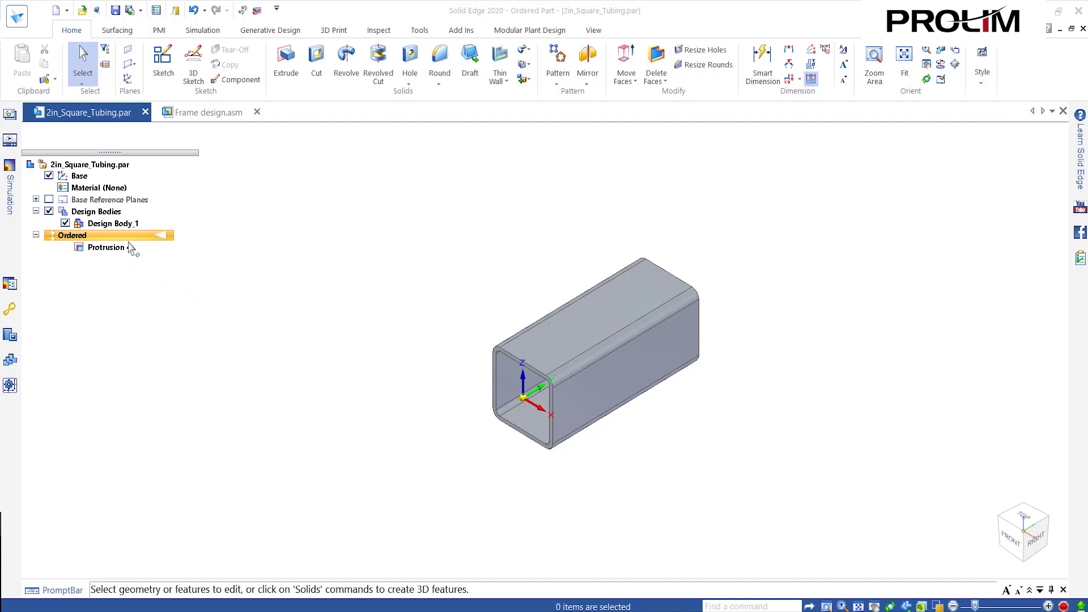
pyautogui.click(107, 247)
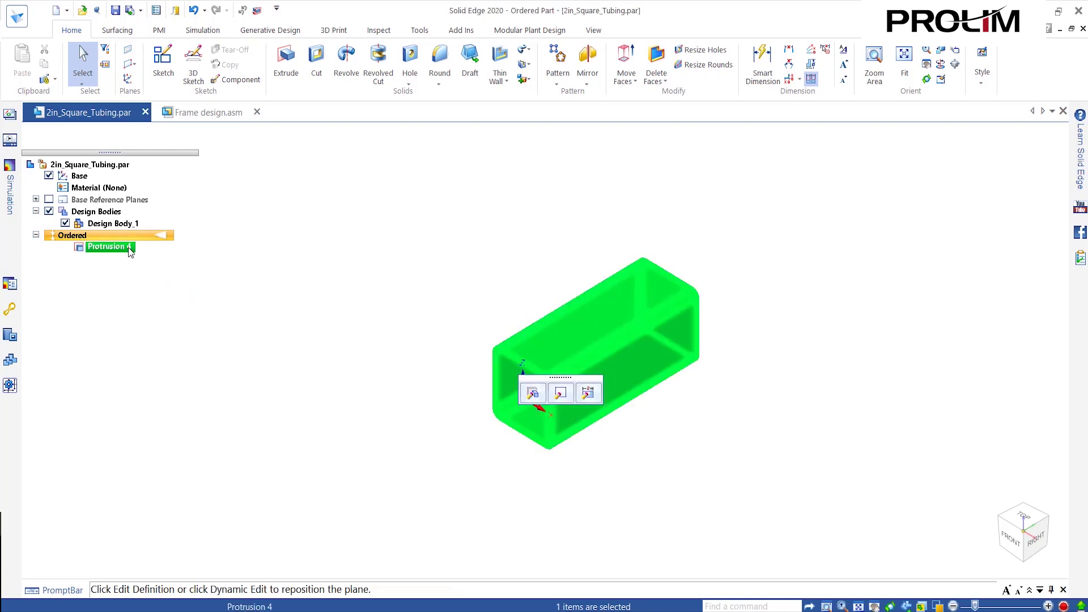
pyautogui.click(241, 299)
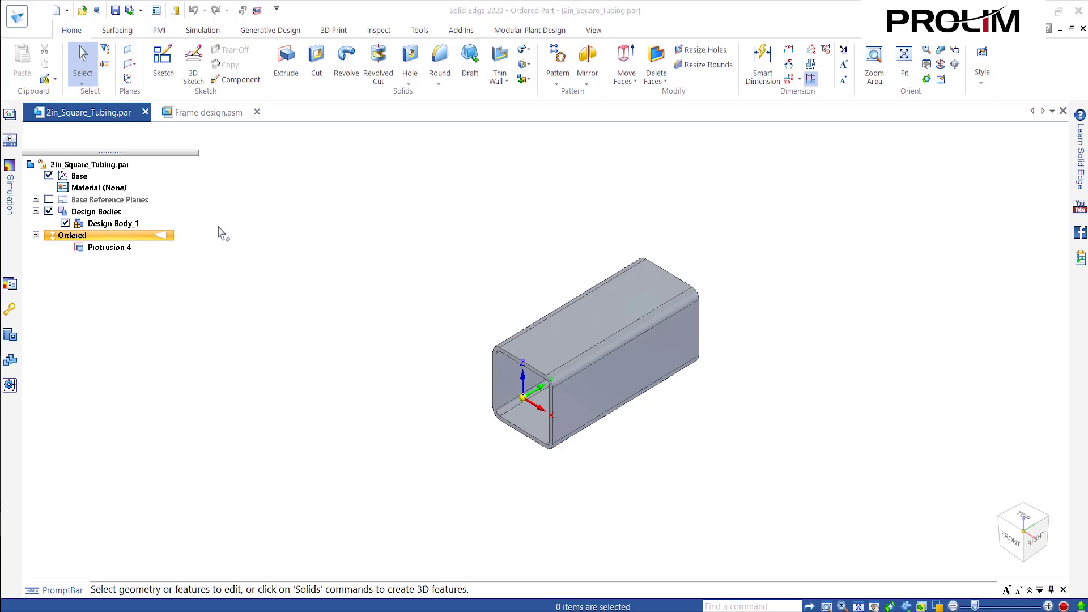
# - Switch to the Frame design.asm assembly and enter the Frame design environment
pyautogui.click(199, 113)
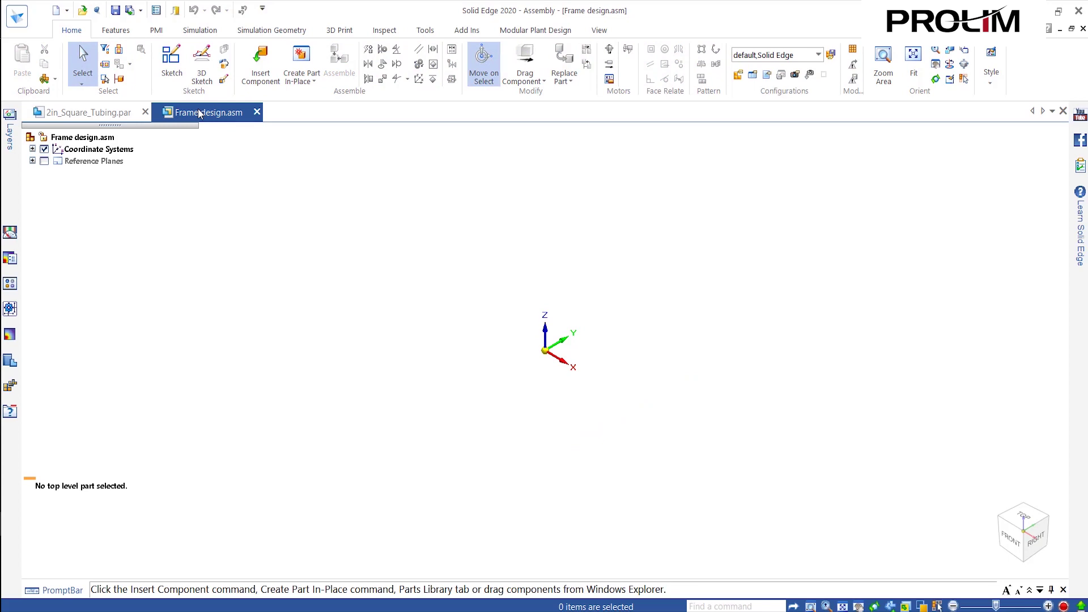
pyautogui.click(416, 35)
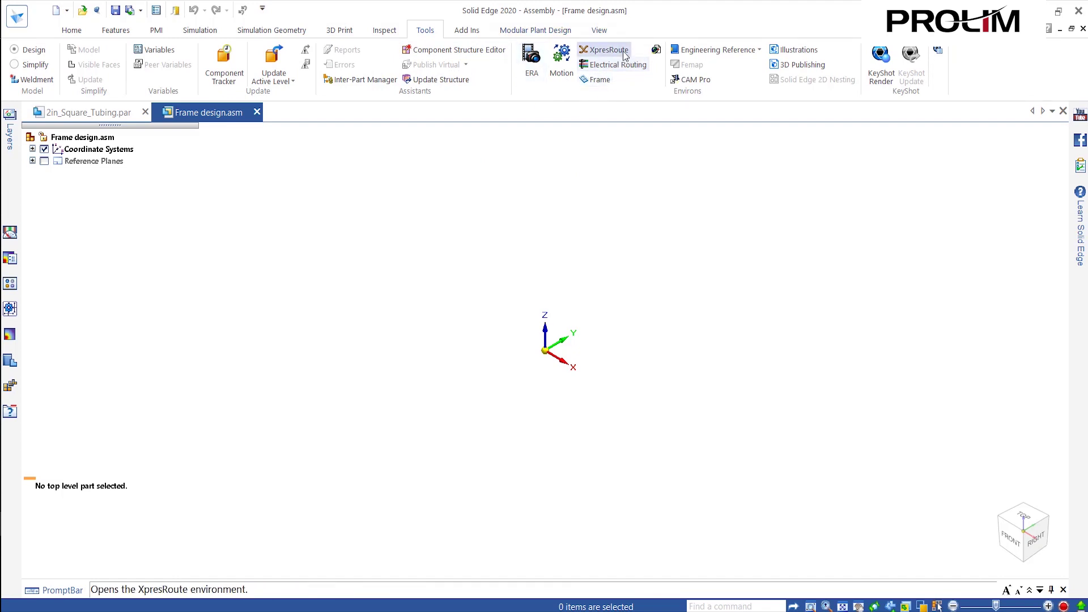
pyautogui.click(598, 80)
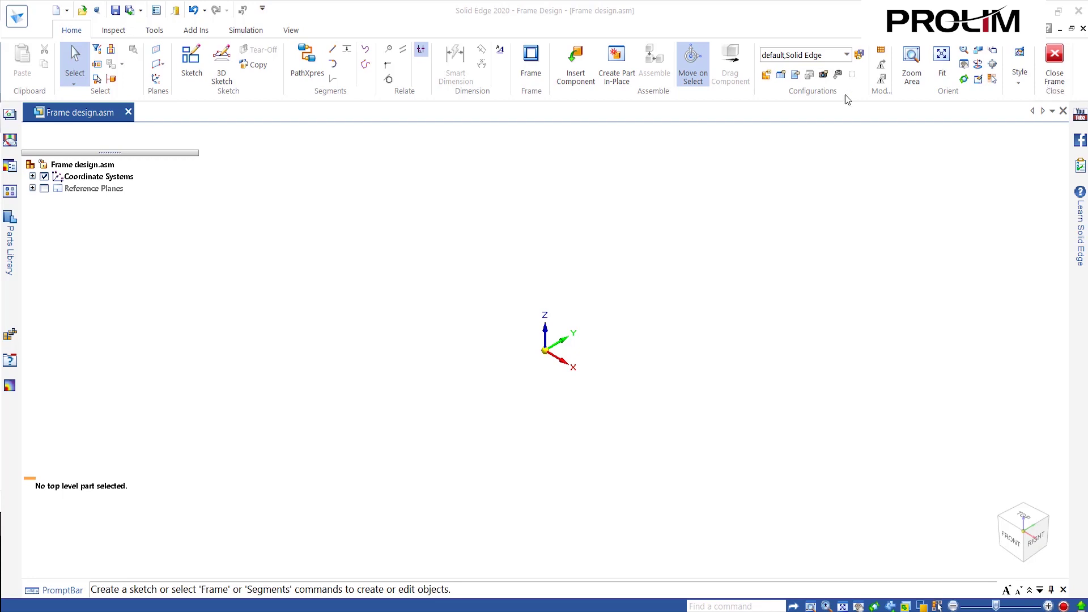
pyautogui.click(125, 32)
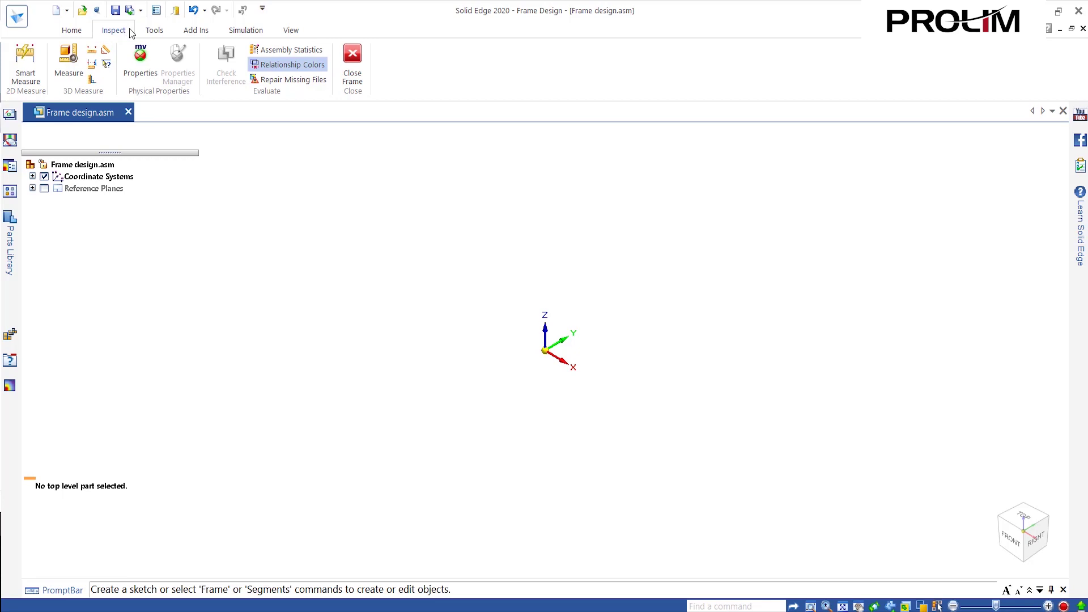
pyautogui.click(153, 31)
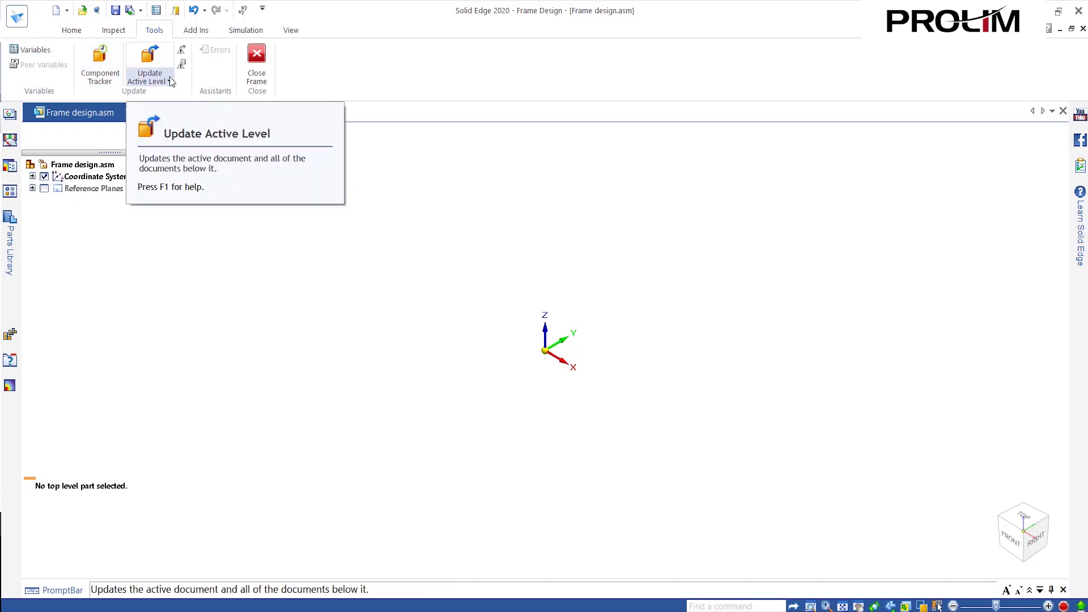
pyautogui.click(195, 31)
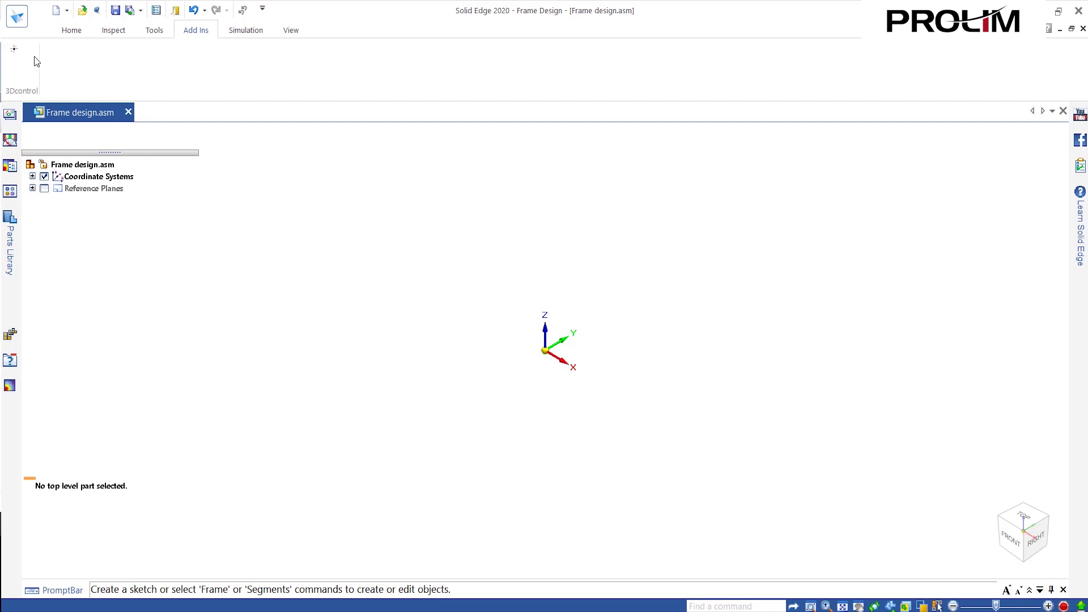
pyautogui.click(242, 31)
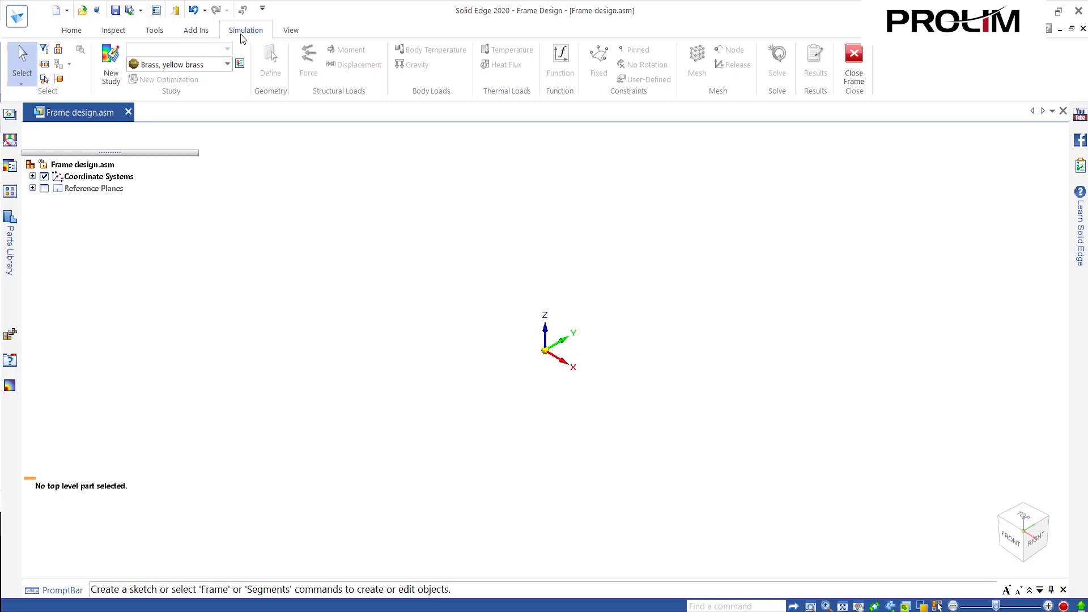
pyautogui.click(289, 30)
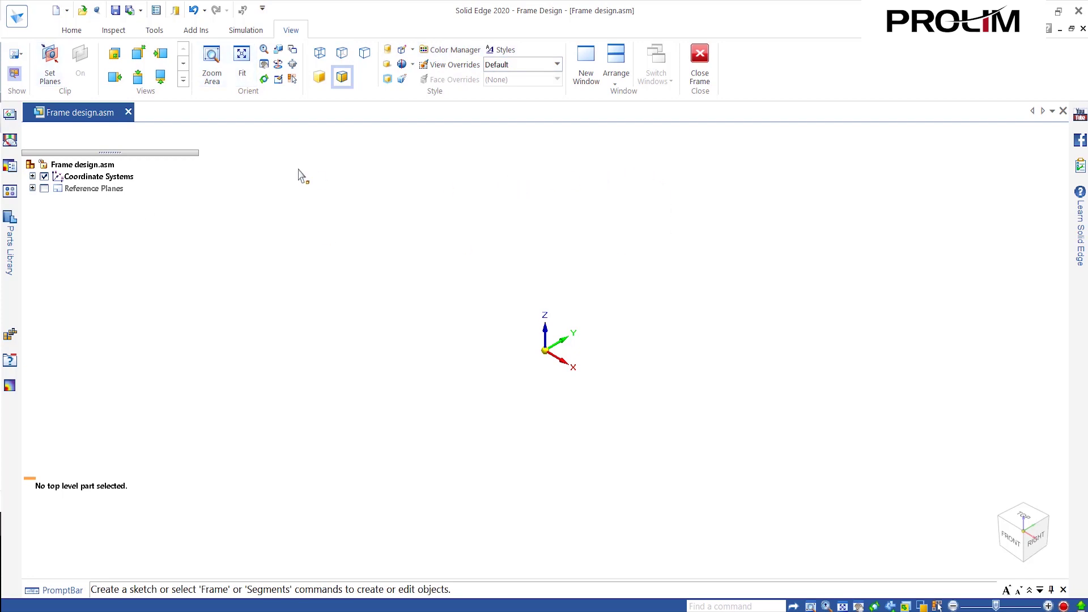
pyautogui.click(73, 31)
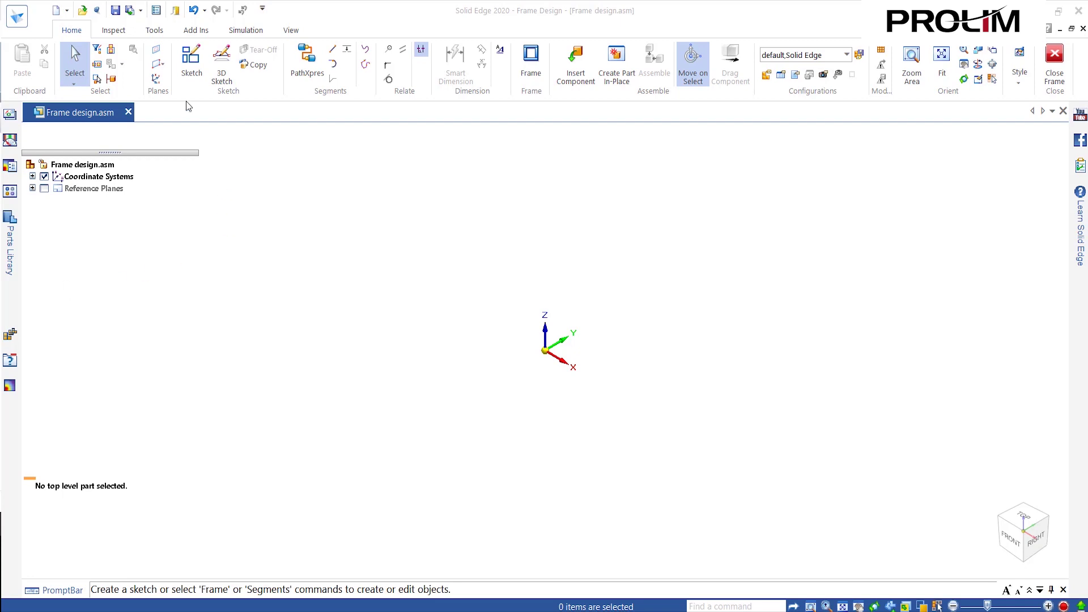
# - Sketch a rectangle centered on the origin in the top (XY) plane and finish the sketch
pyautogui.click(190, 78)
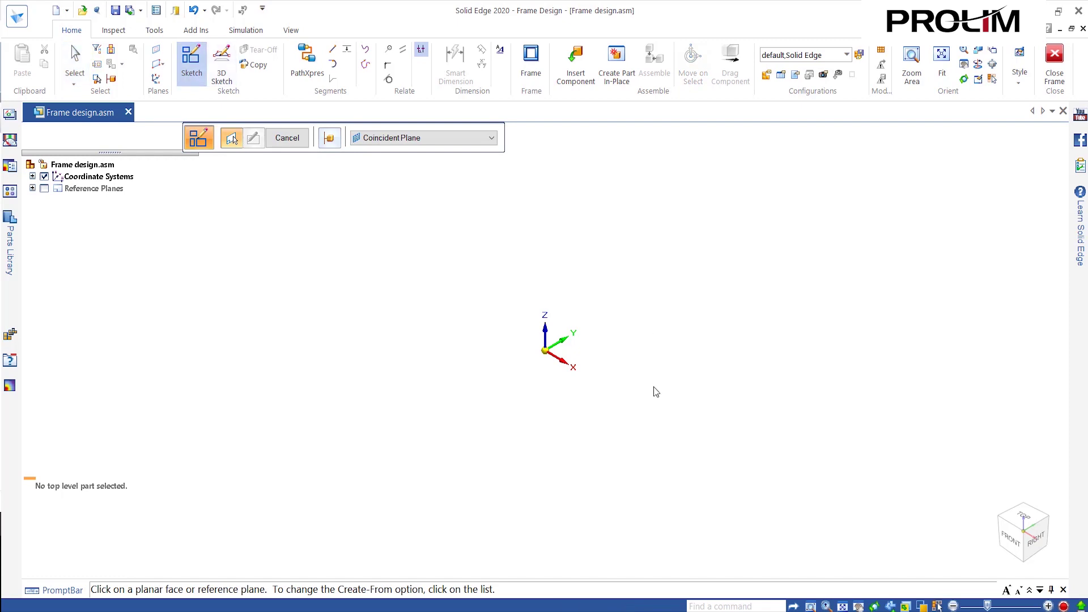
pyautogui.click(572, 344)
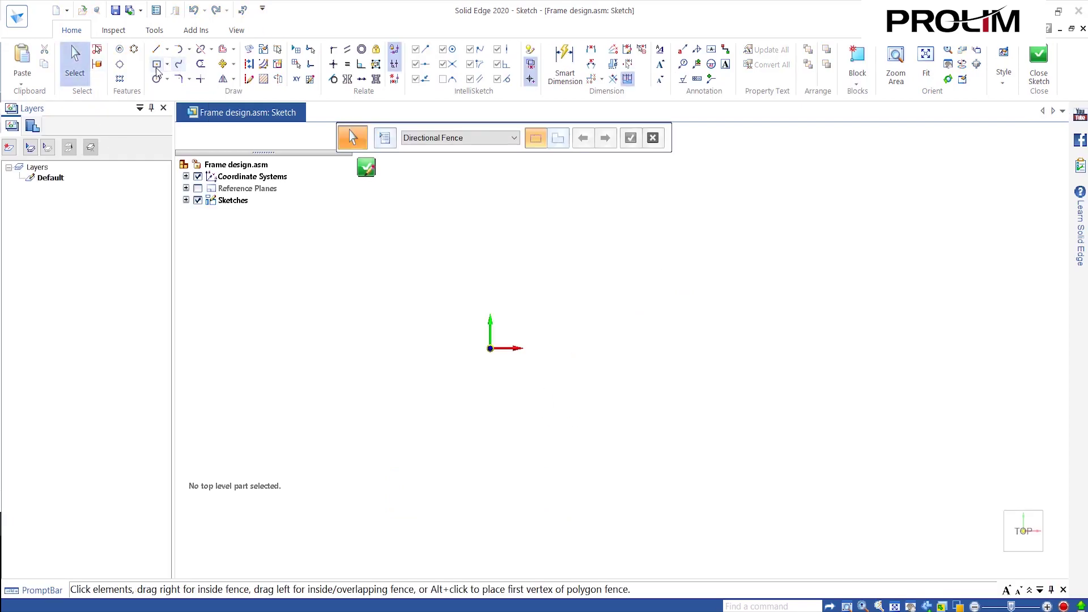
pyautogui.press('r')
pyautogui.click(491, 348)
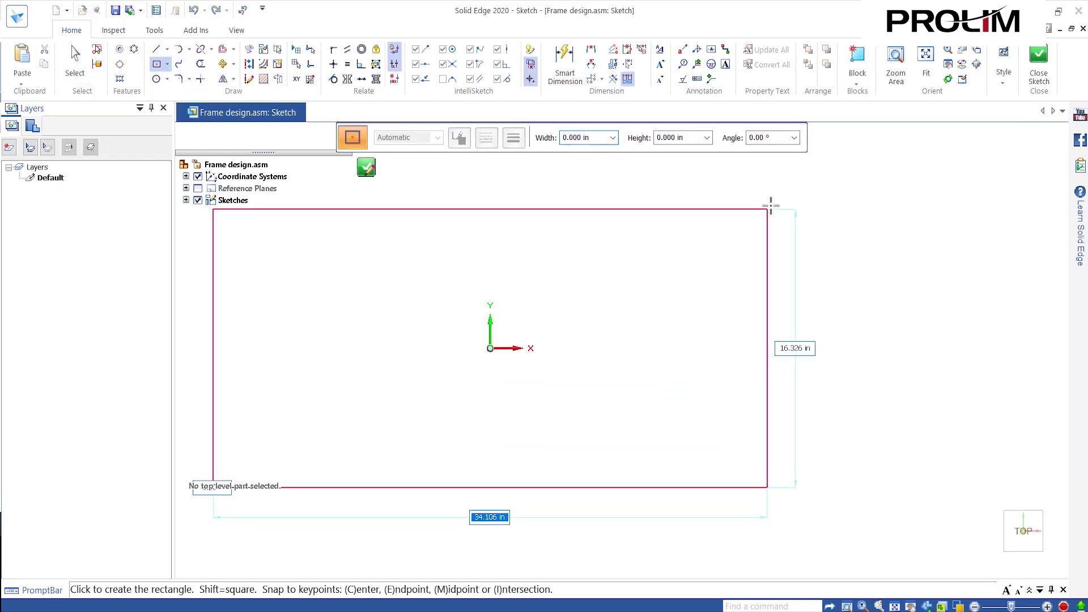
pyautogui.scroll(-3, 776, 201)
pyautogui.click(835, 195)
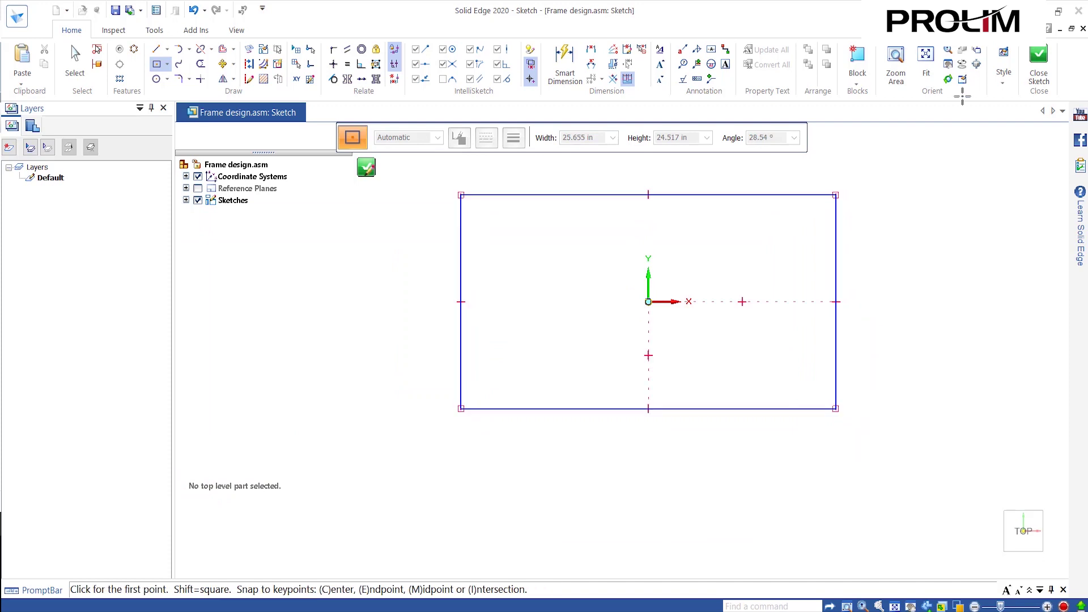
pyautogui.click(1046, 62)
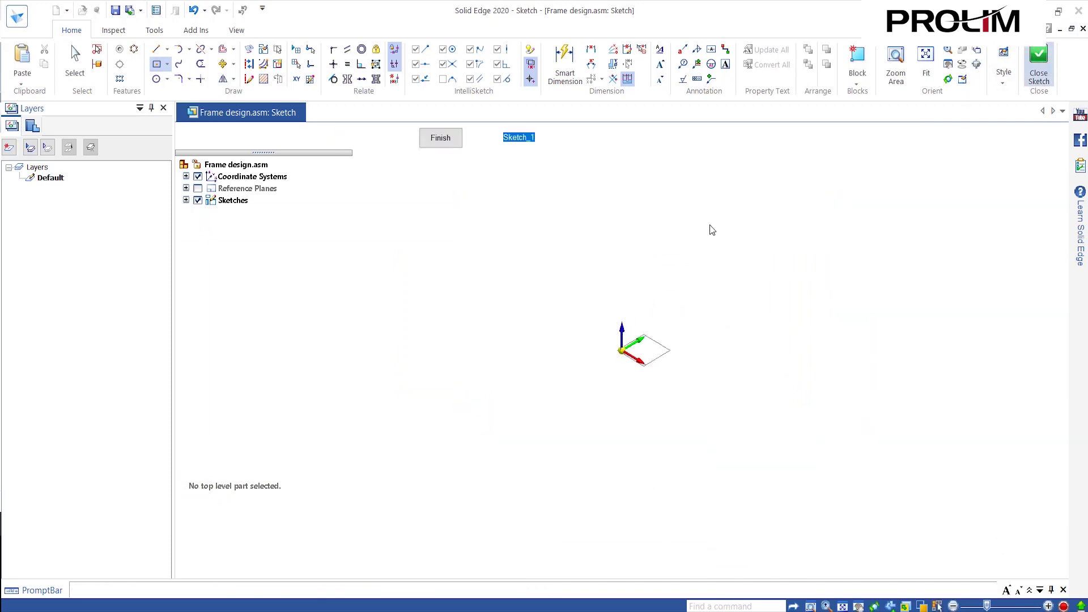
pyautogui.click(440, 138)
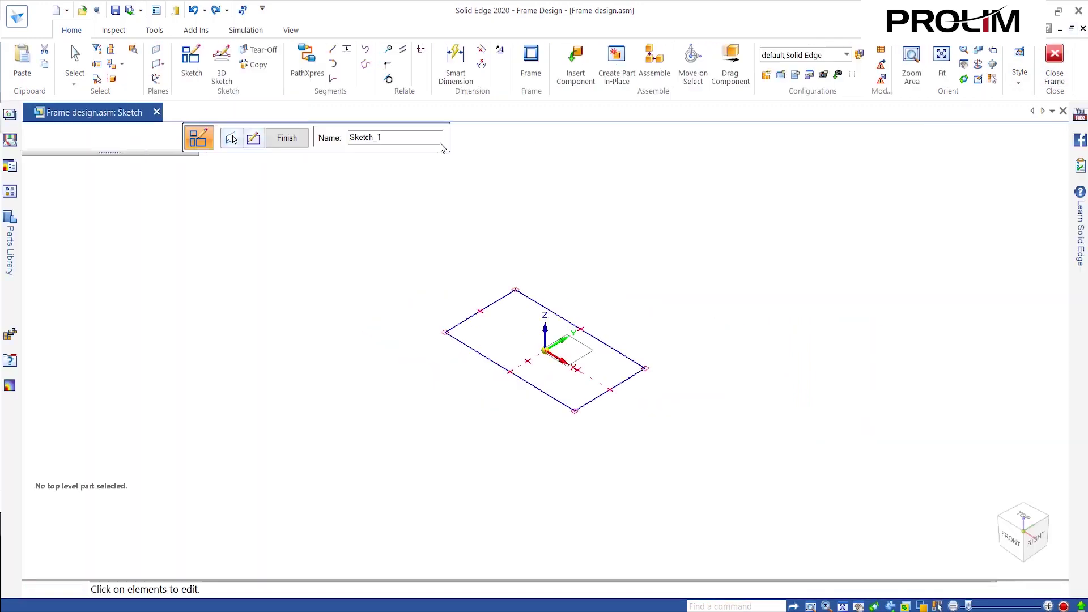
pyautogui.click(303, 143)
pyautogui.click(303, 143)
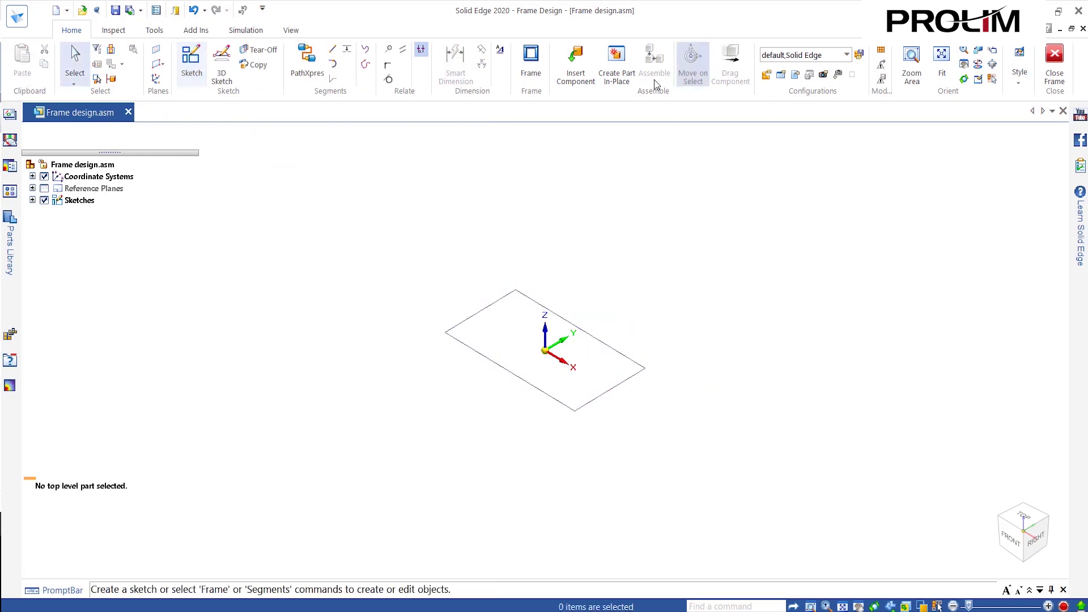
# - Start a frame with XY orientation and XY-plane mitered corner treatment, using 2in_Square_Tubing.par as the component
pyautogui.click(521, 77)
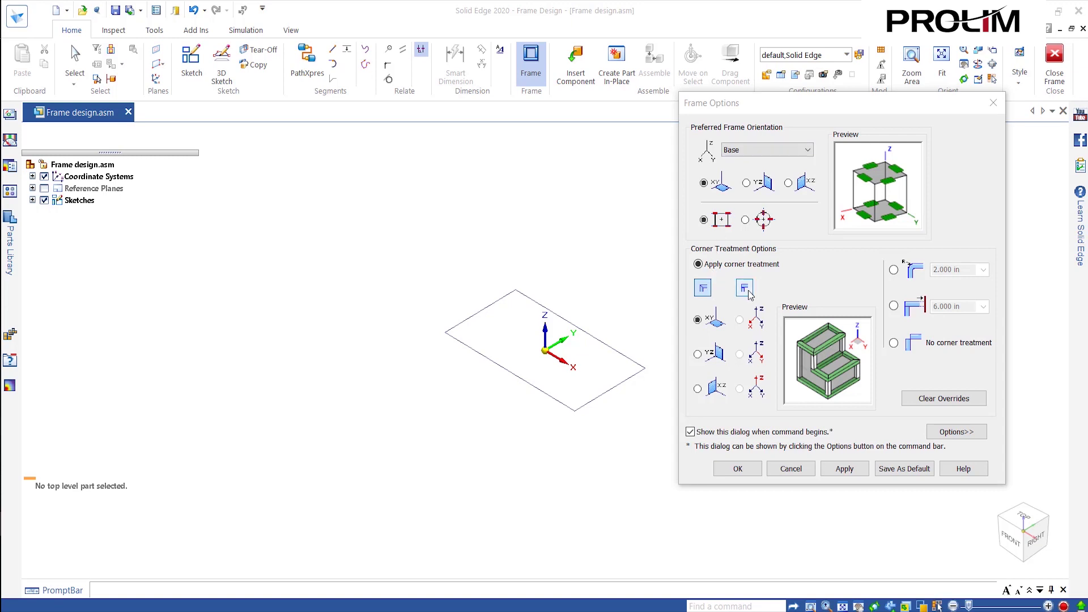
pyautogui.click(894, 270)
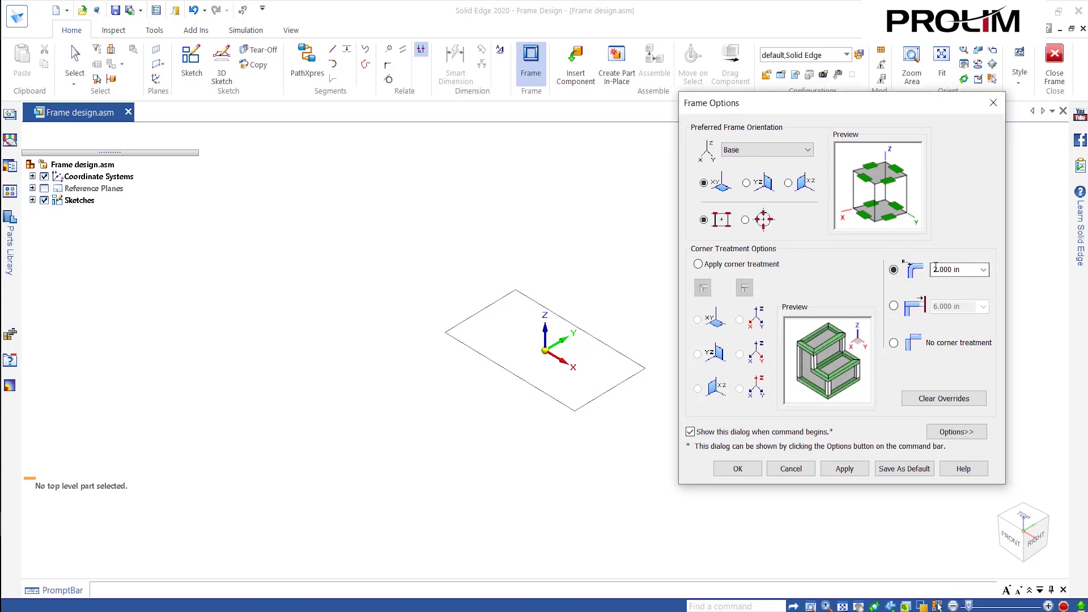
pyautogui.click(894, 343)
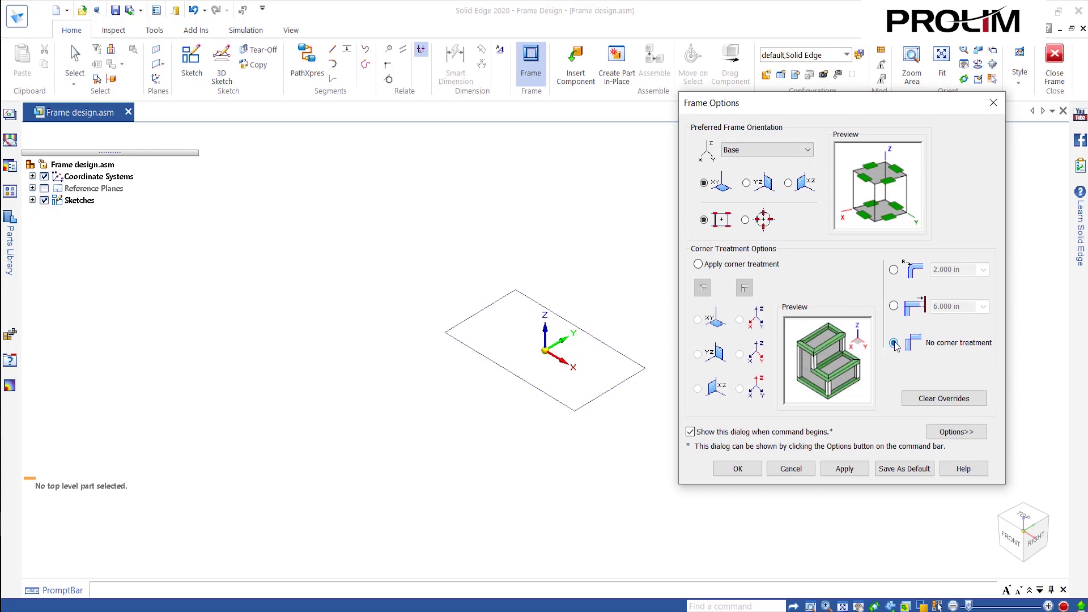
pyautogui.click(697, 264)
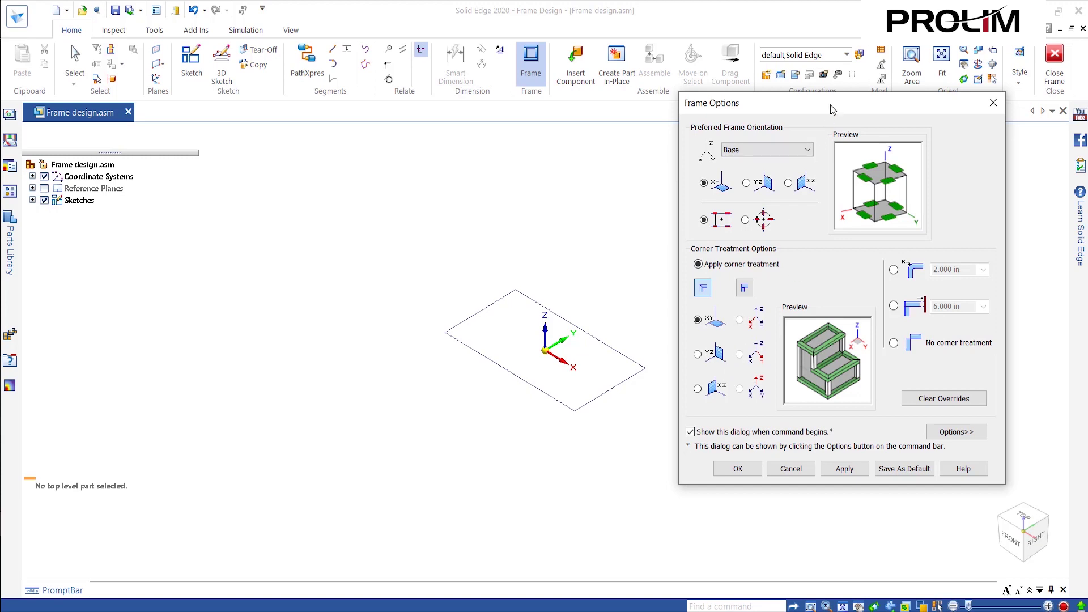
pyautogui.moveTo(787, 110); pyautogui.dragTo(793, 77)
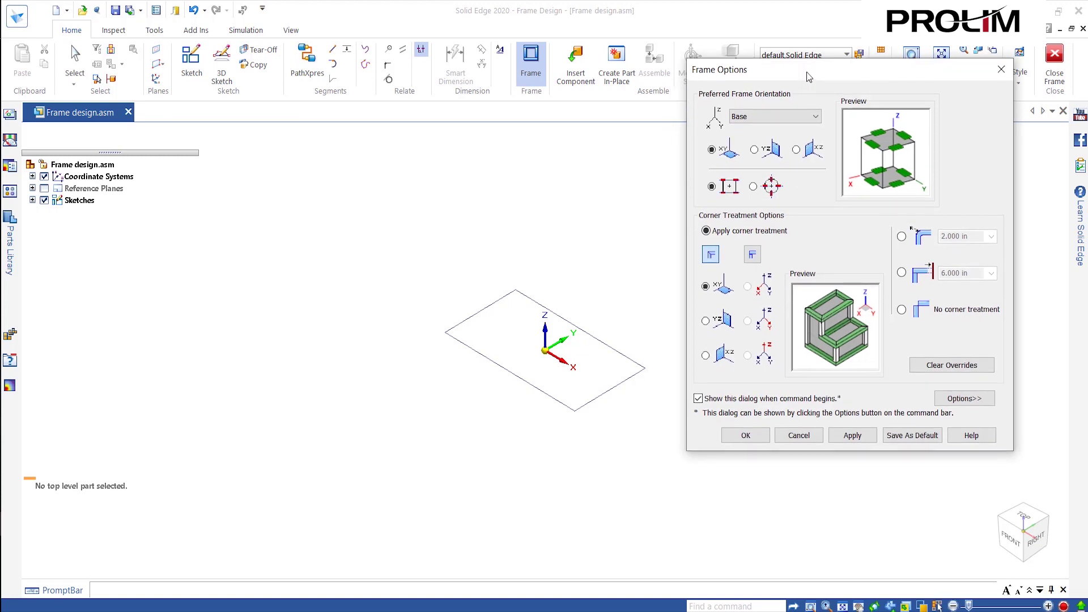
pyautogui.click(964, 399)
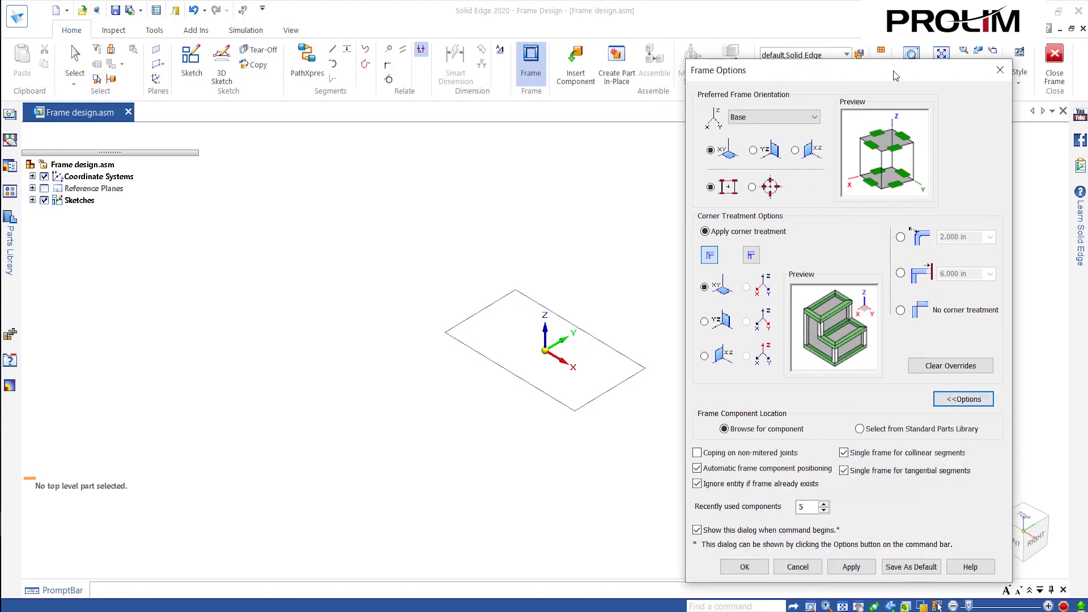
pyautogui.moveTo(893, 80); pyautogui.dragTo(894, 32)
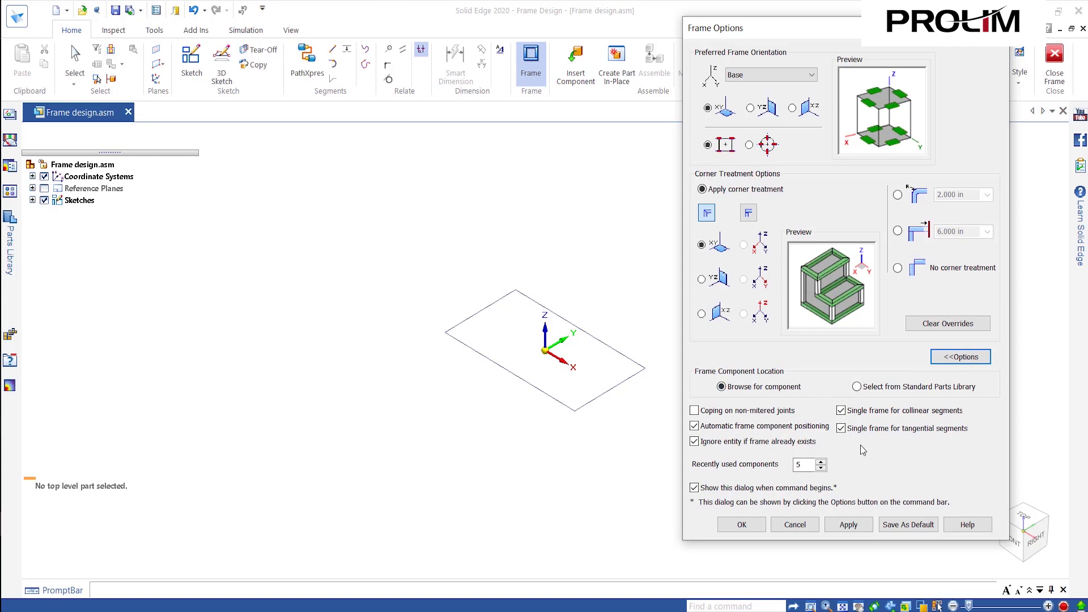
pyautogui.click(742, 526)
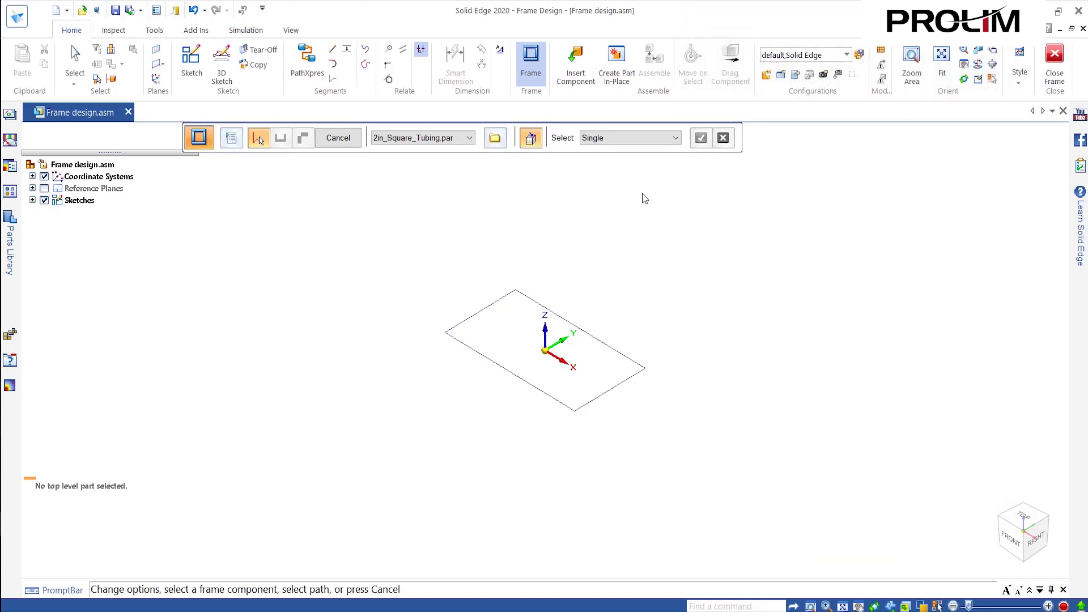
pyautogui.click(428, 139)
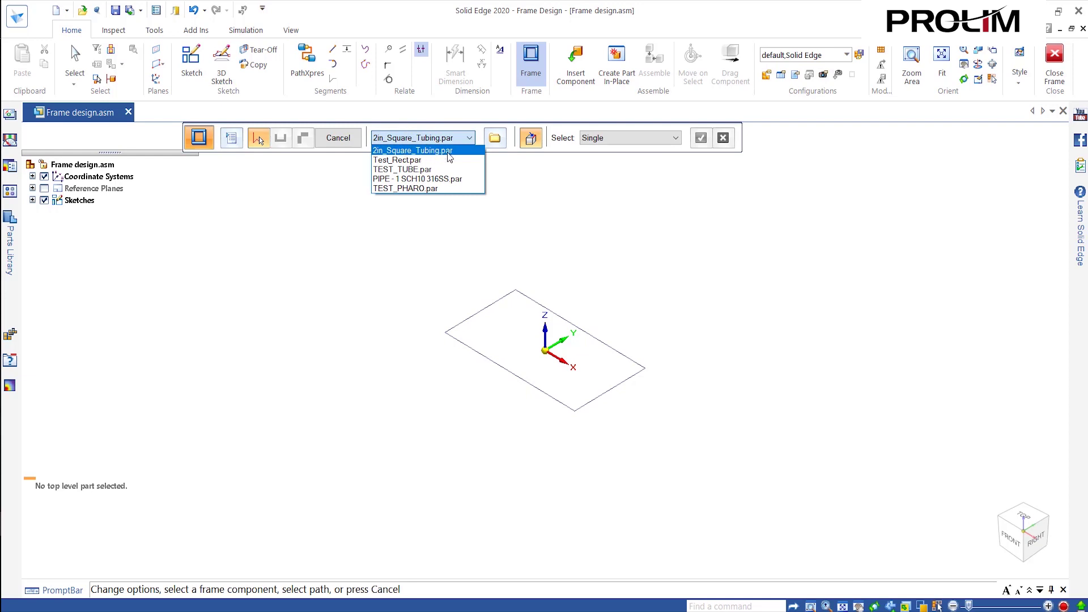
pyautogui.click(470, 152)
pyautogui.click(494, 144)
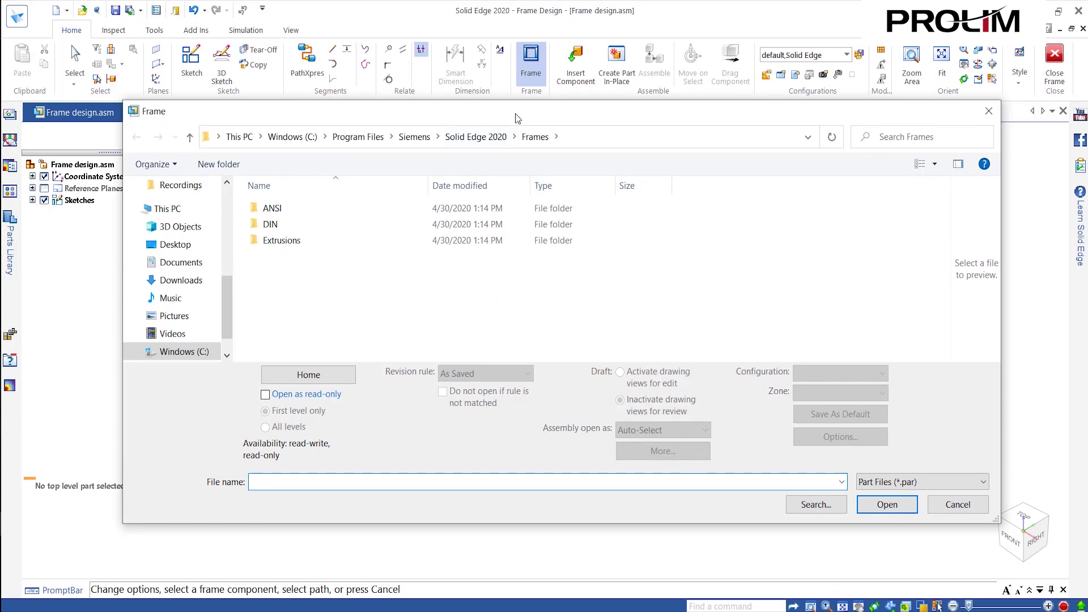
pyautogui.moveTo(515, 113); pyautogui.dragTo(515, 86)
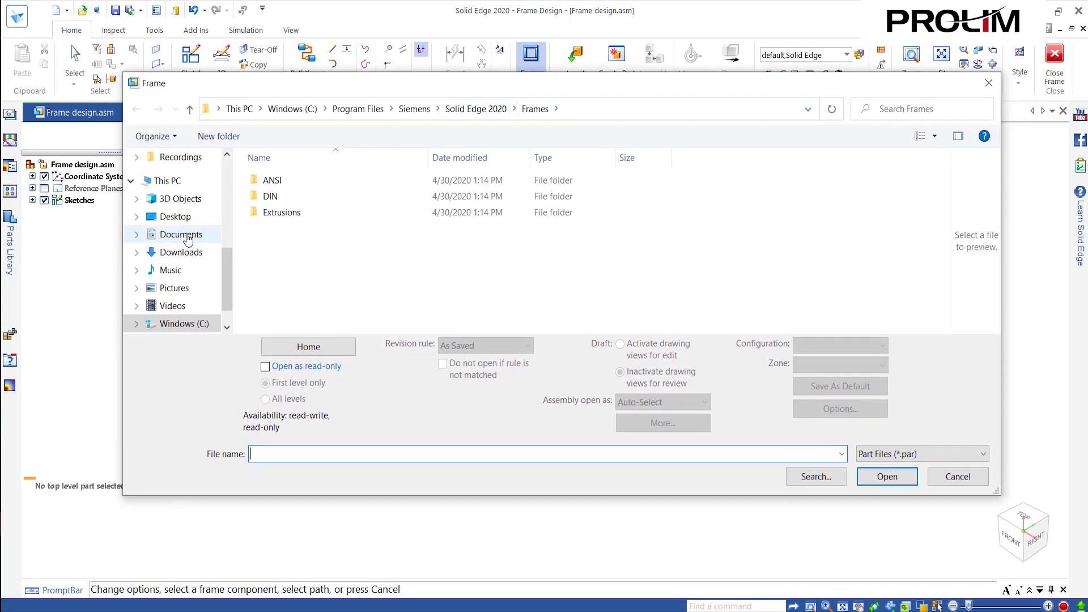
pyautogui.moveTo(229, 259)
pyautogui.mouseDown()
pyautogui.moveTo(226, 288)
pyautogui.moveTo(226, 246)
pyautogui.mouseUp()
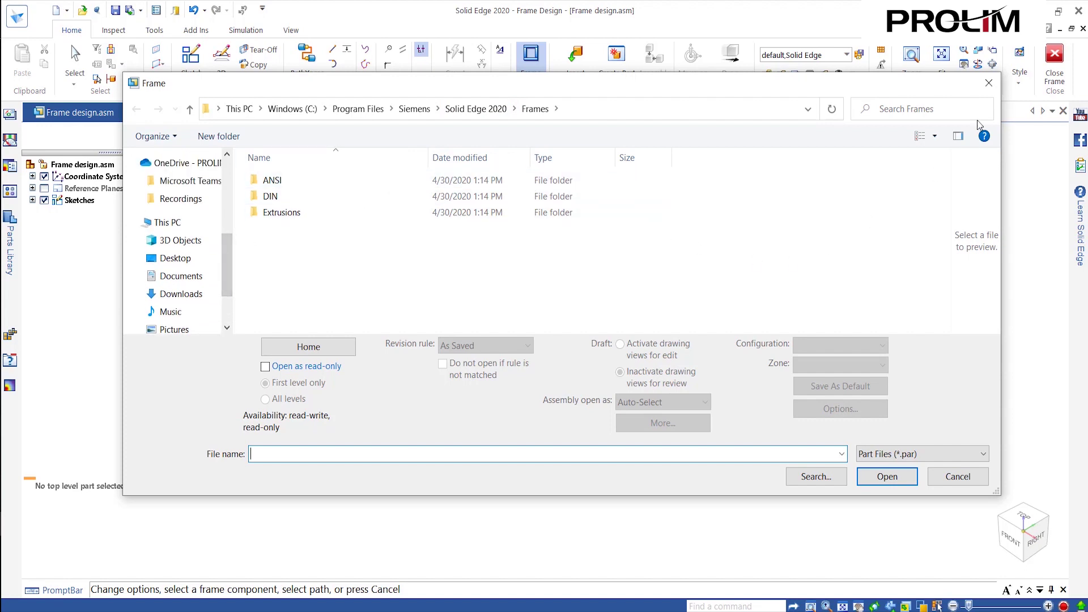
pyautogui.click(989, 92)
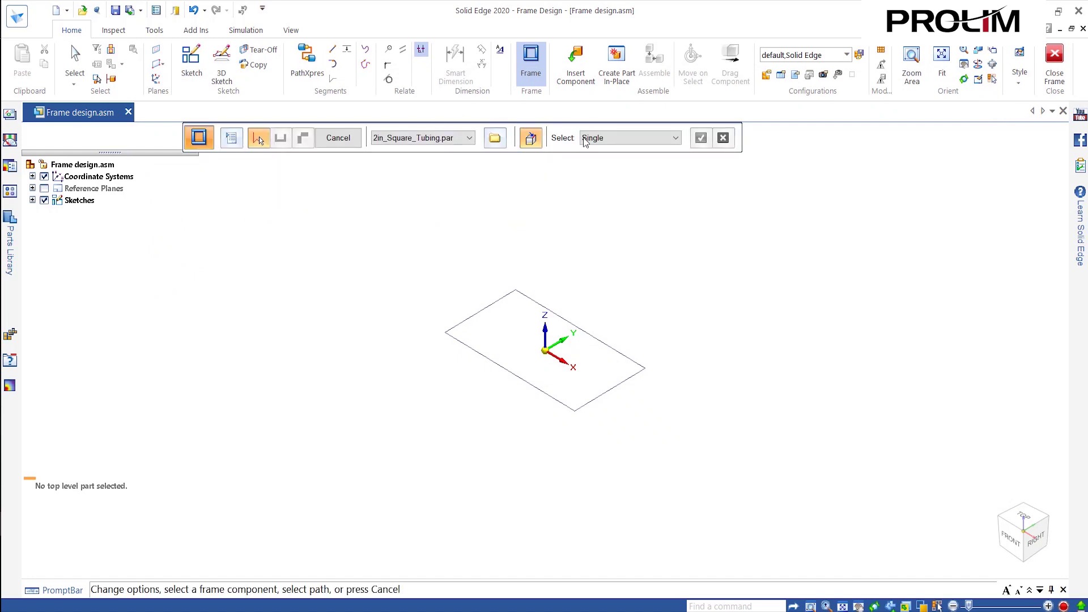
# - Build the tubing frame along the whole rectangular sketch using Chain path selection, and finish the Frame command
pyautogui.click(598, 142)
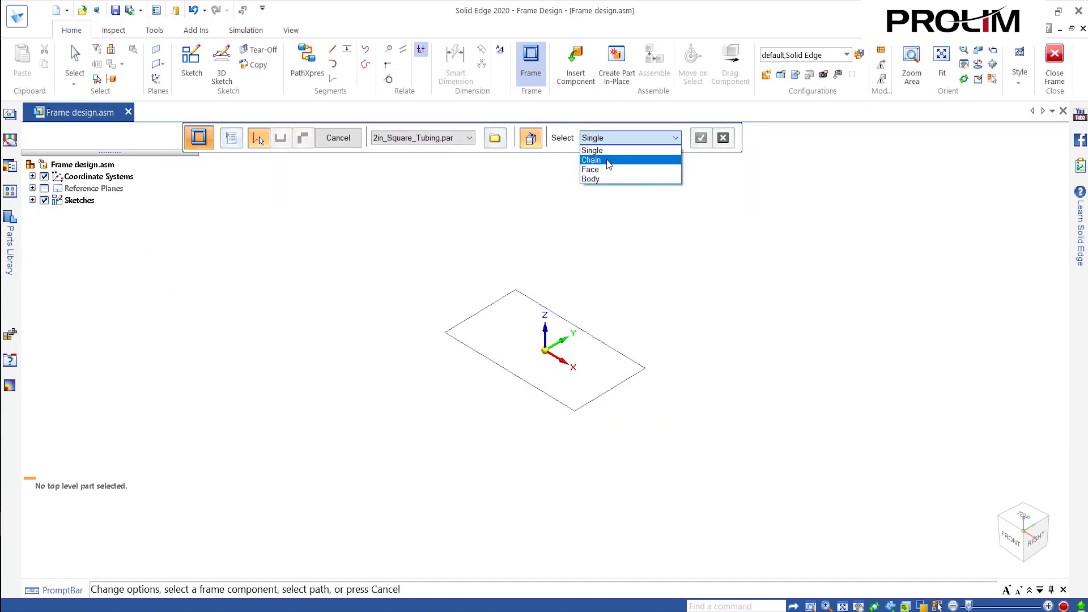
pyautogui.click(608, 162)
pyautogui.click(524, 294)
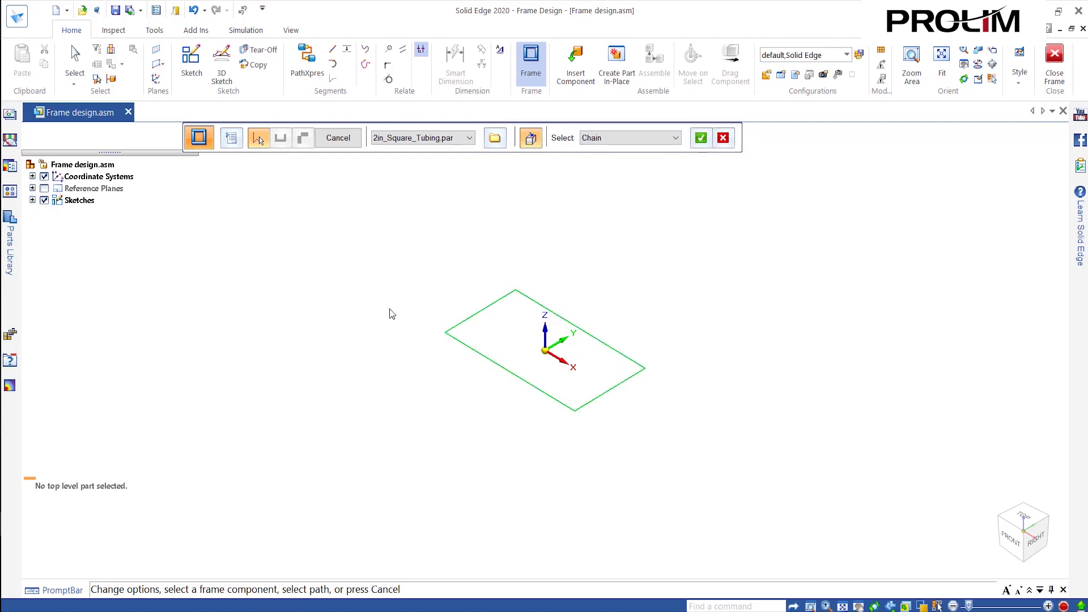
pyautogui.click(701, 137)
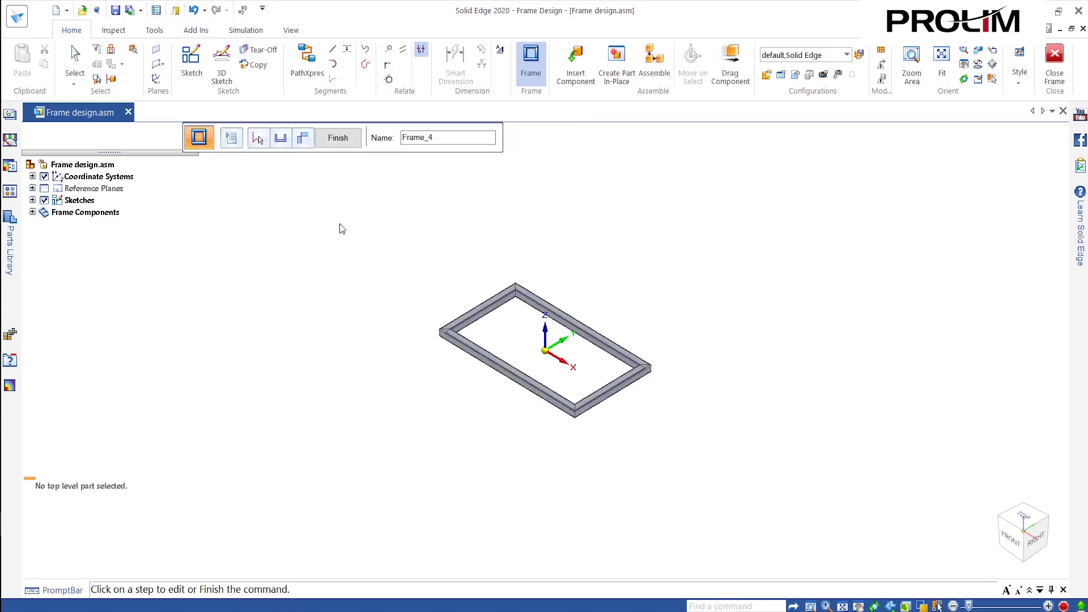
pyautogui.click(355, 137)
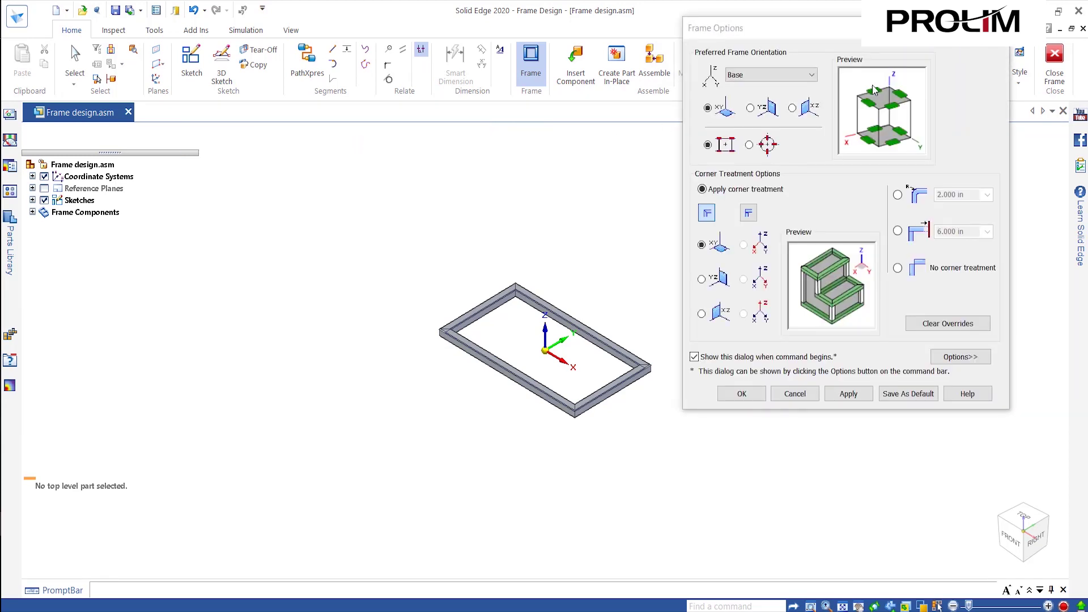
pyautogui.click(795, 394)
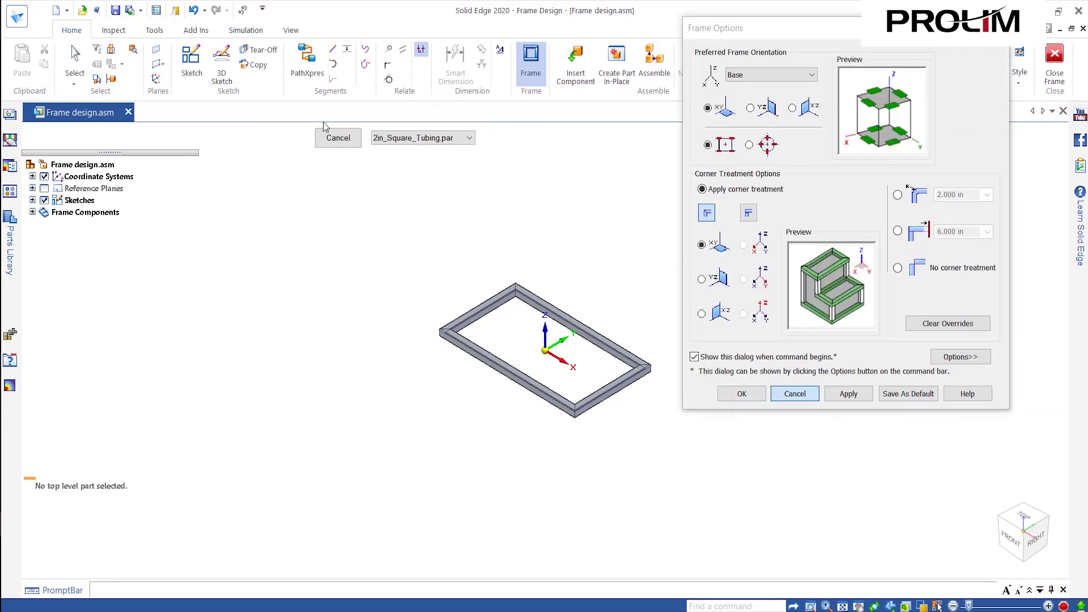
pyautogui.click(338, 138)
# - Hide the assembly's sketches and inspect the corner joints of the tubing frame
pyautogui.scroll(5, 569, 424)
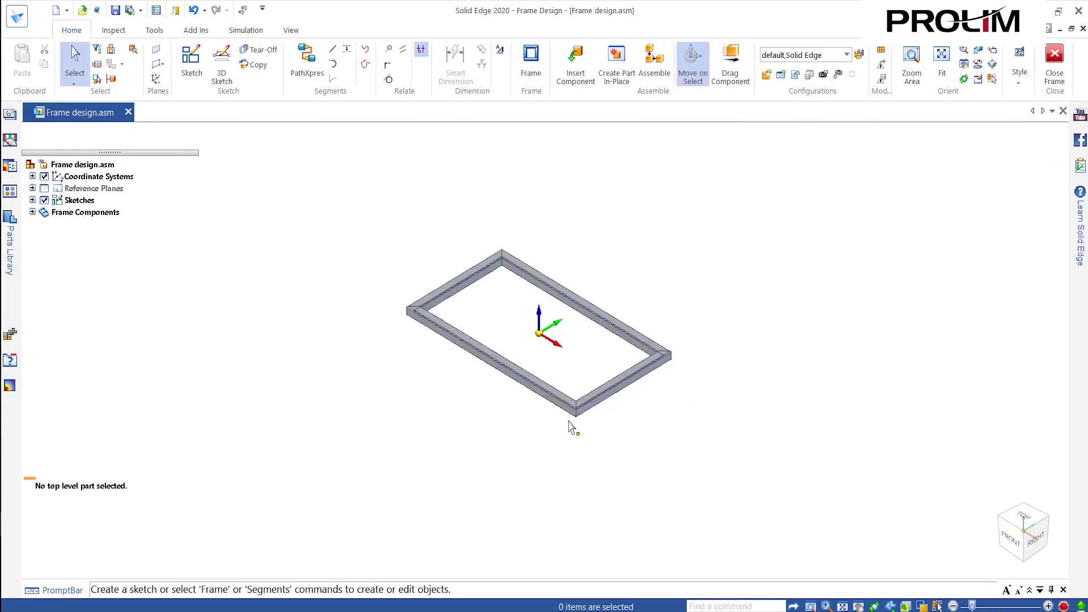
pyautogui.scroll(1, 572, 422)
pyautogui.scroll(-1, 591, 402)
pyautogui.scroll(1, 595, 416)
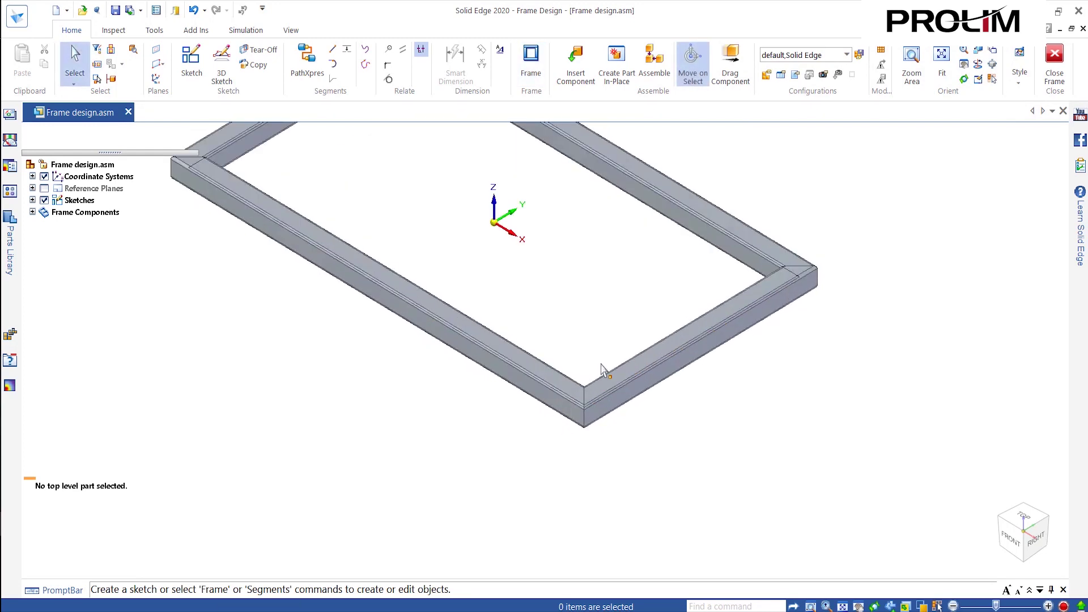
pyautogui.scroll(-1, 598, 442)
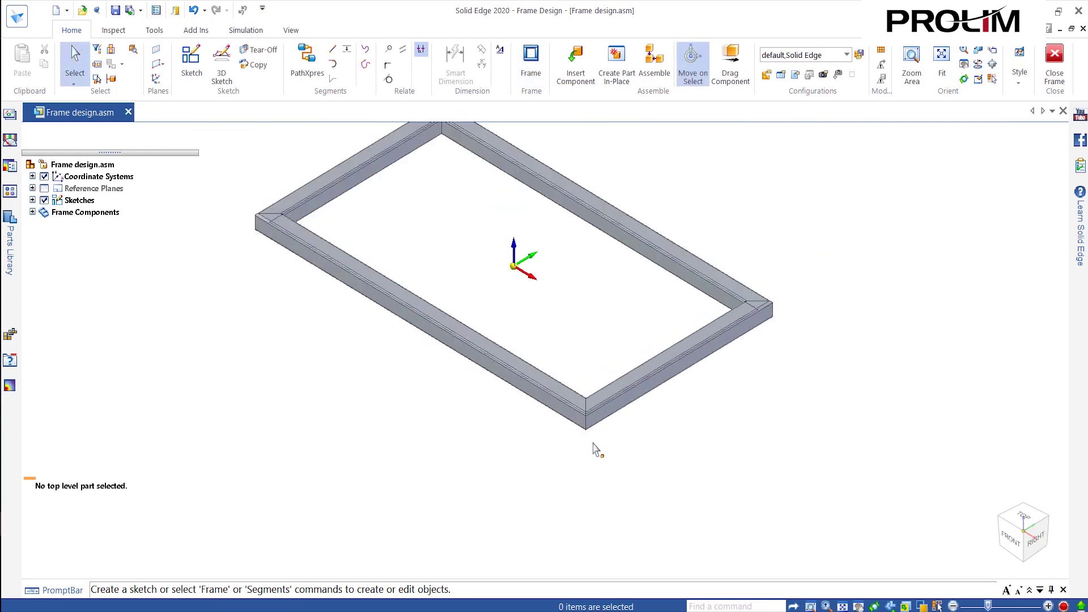
pyautogui.click(44, 200)
pyautogui.scroll(3, 285, 244)
pyautogui.scroll(1, 286, 252)
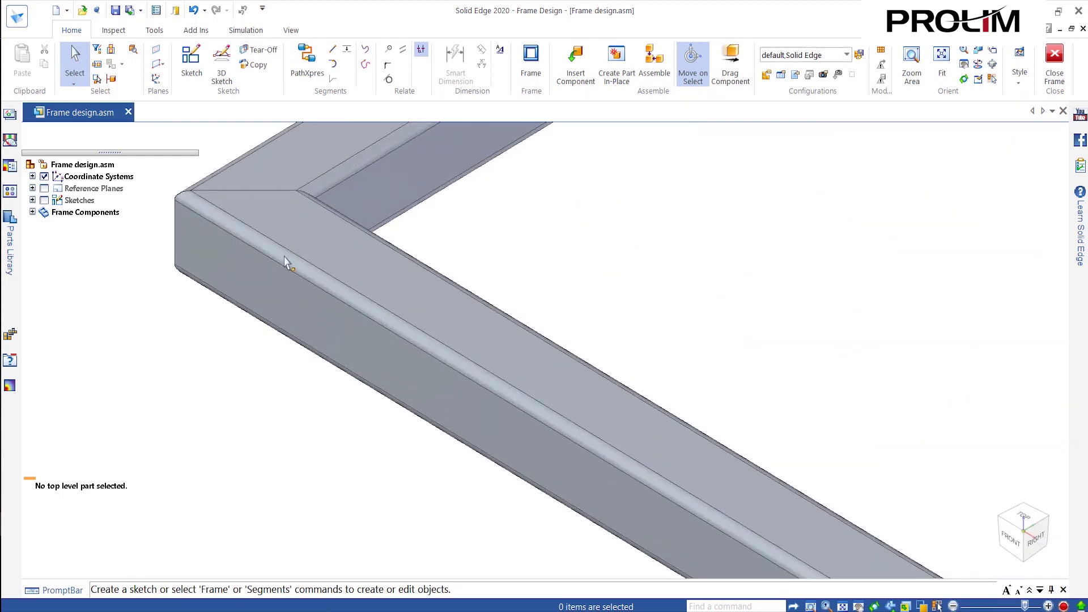
pyautogui.moveTo(314, 274); pyautogui.dragTo(389, 201, button='middle')
pyautogui.hotkey('ctrl', 'i')
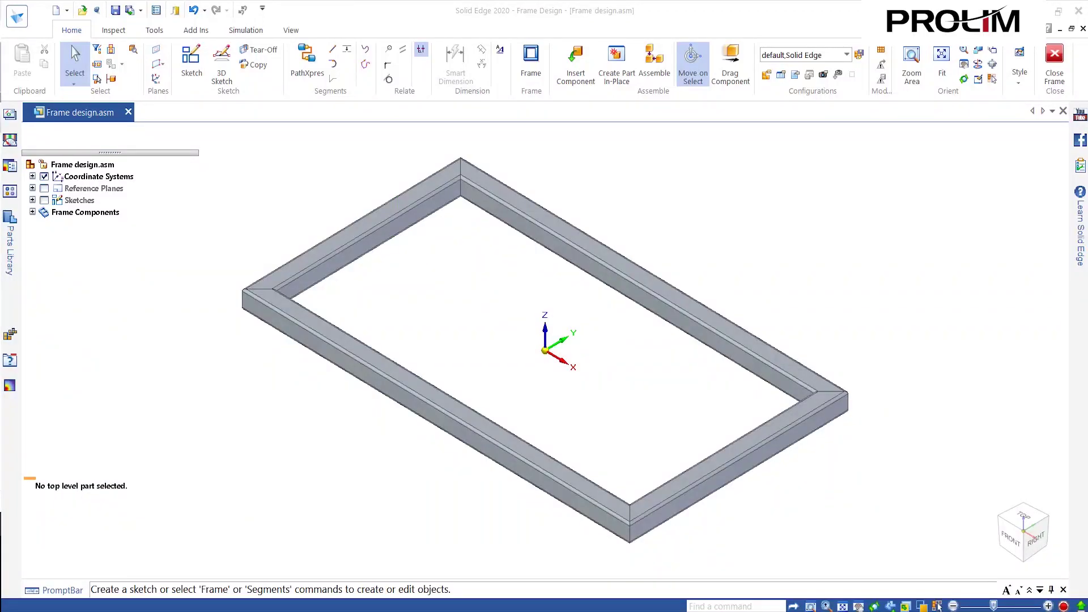
# - Expand the frame's component list and select 2in_Square_Tubing.par:1
pyautogui.click(33, 212)
pyautogui.click(46, 224)
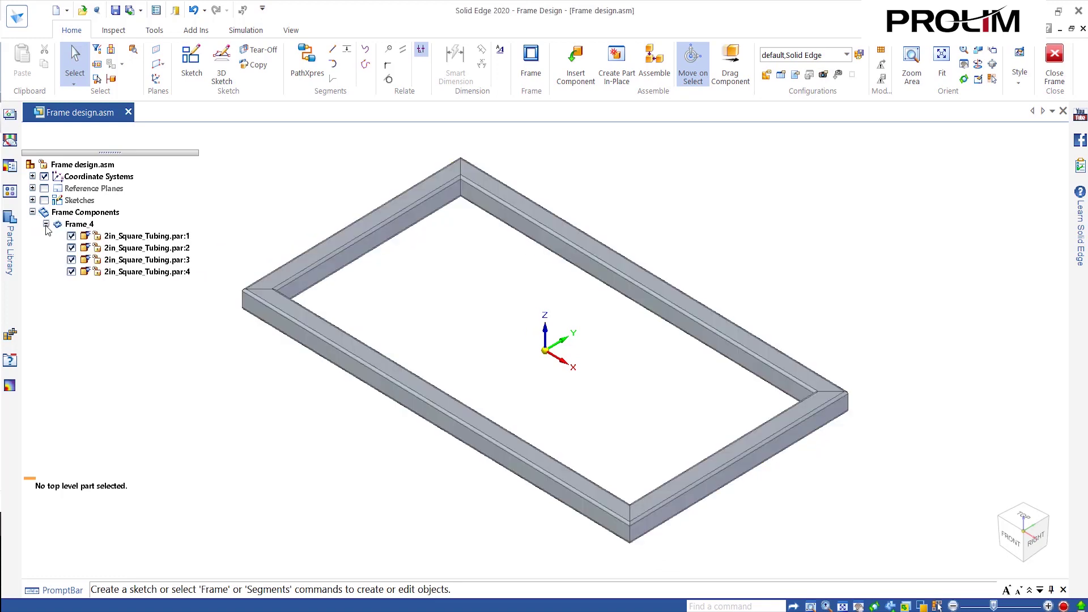
pyautogui.click(94, 237)
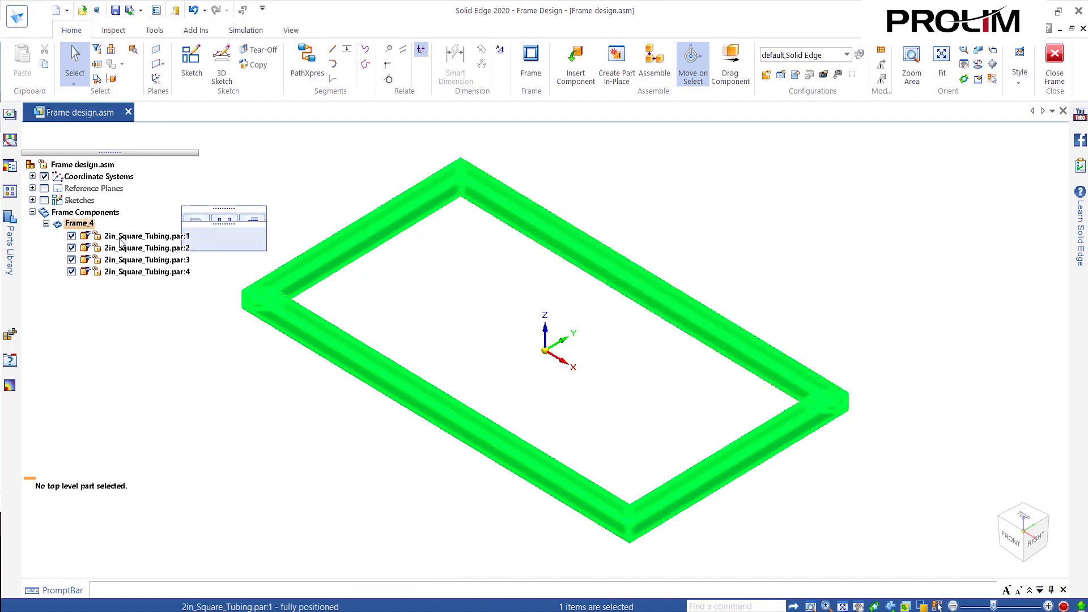
pyautogui.click(122, 236)
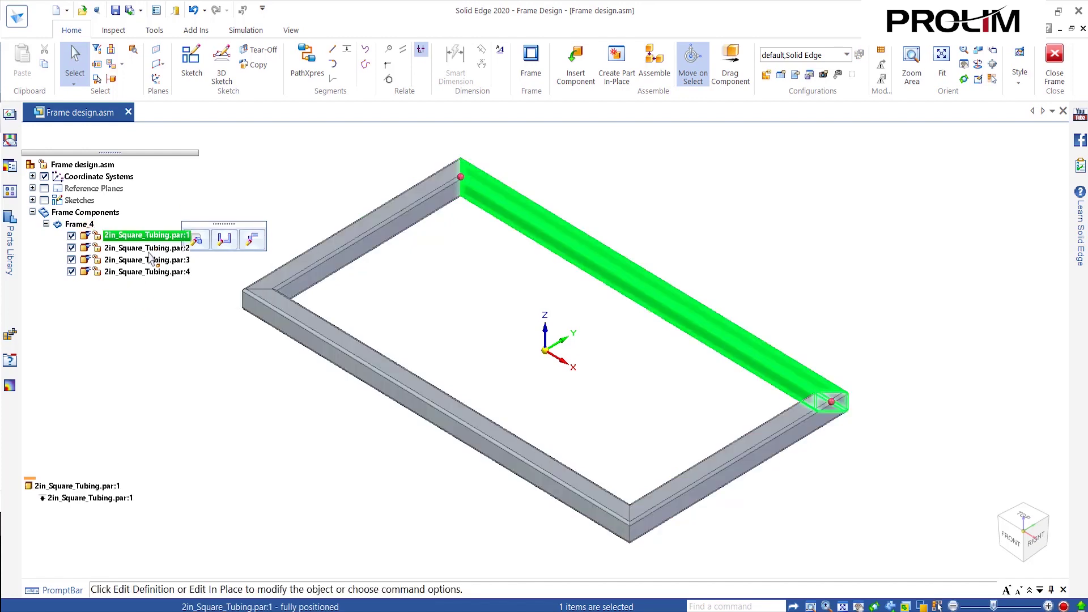
# - Try butt and 6 in extended end conditions at the rear corner of the selected tube, and restore its miter
pyautogui.click(459, 177)
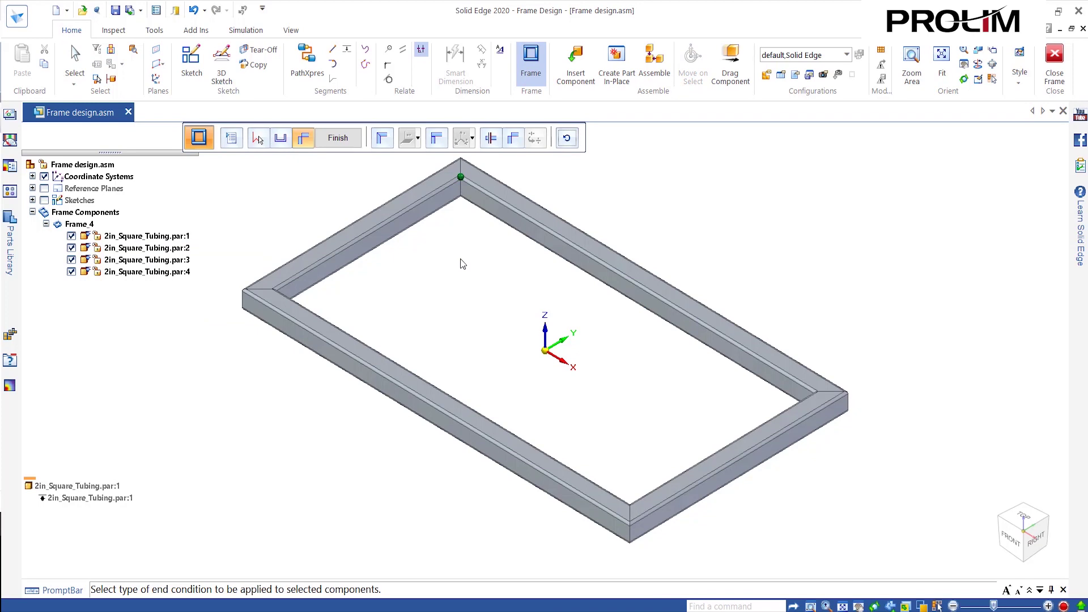
pyautogui.click(434, 140)
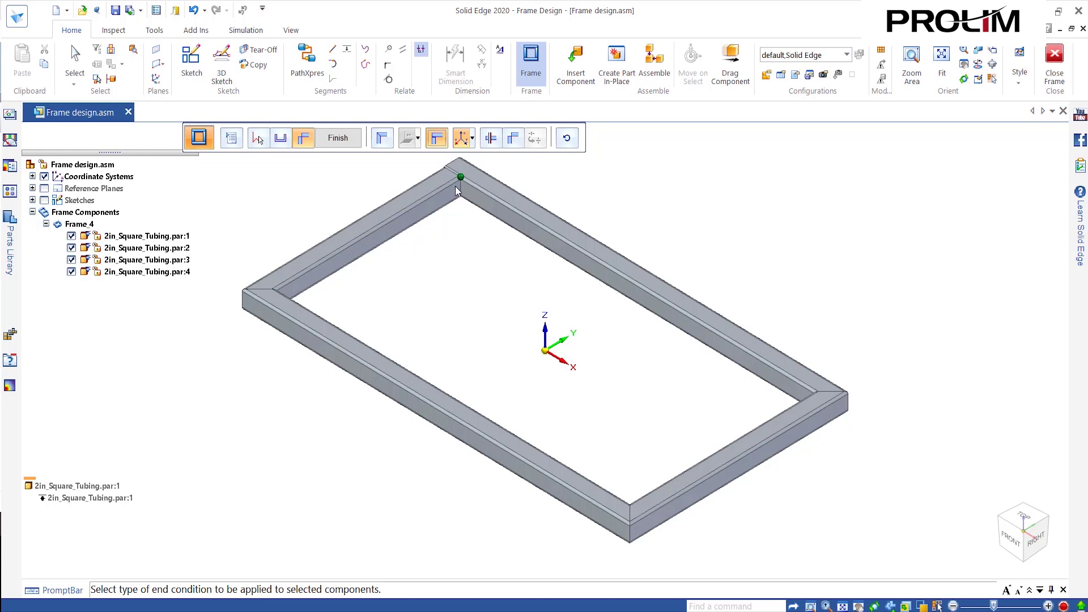
pyautogui.click(512, 139)
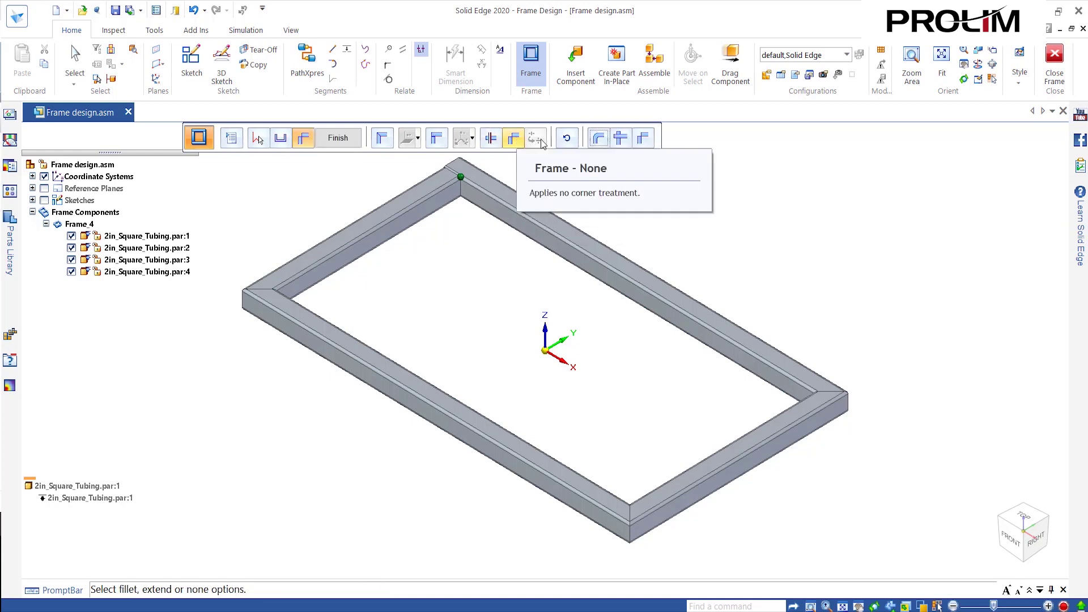
pyautogui.click(644, 141)
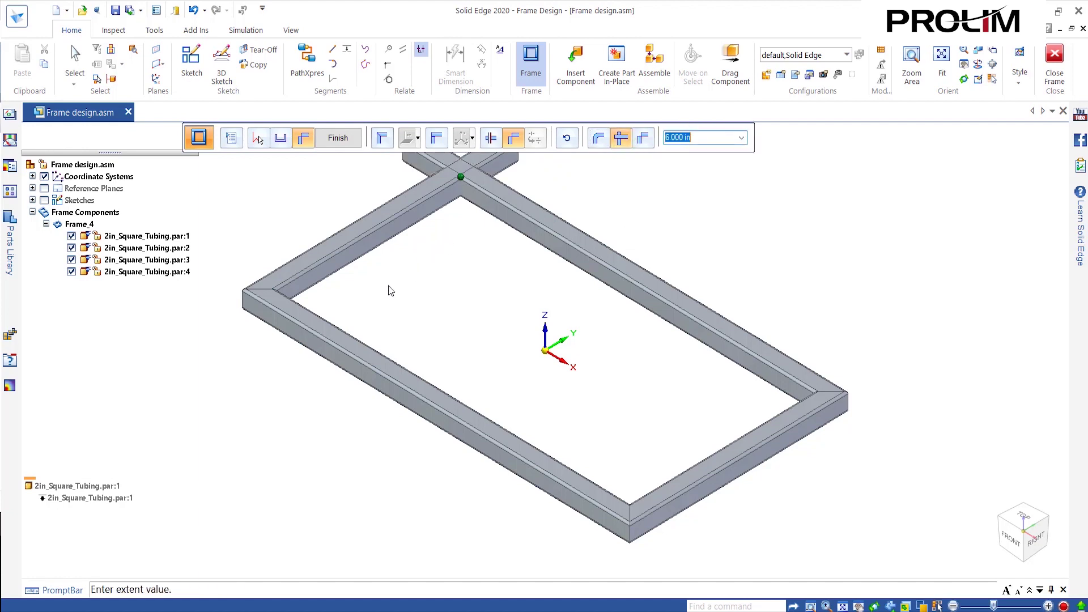
pyautogui.click(443, 140)
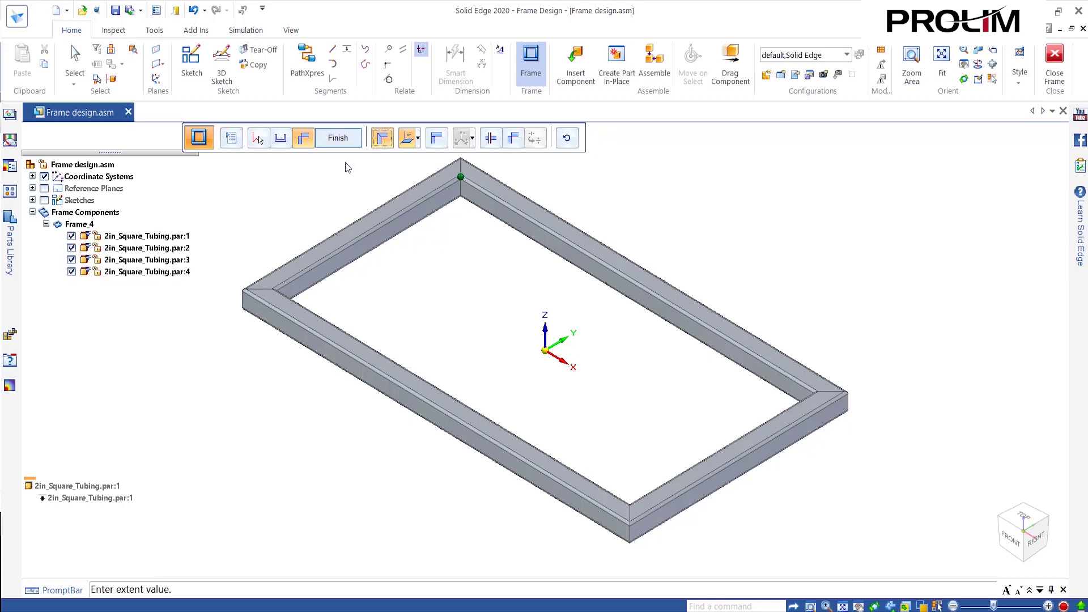
pyautogui.click(339, 141)
pyautogui.click(262, 215)
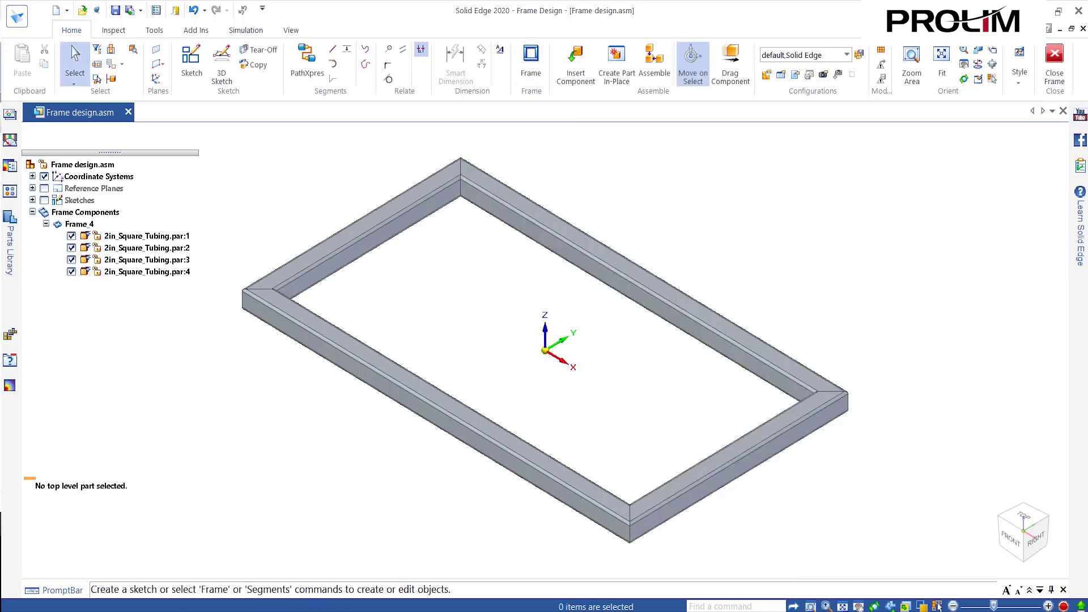
pyautogui.scroll(1, 545, 342)
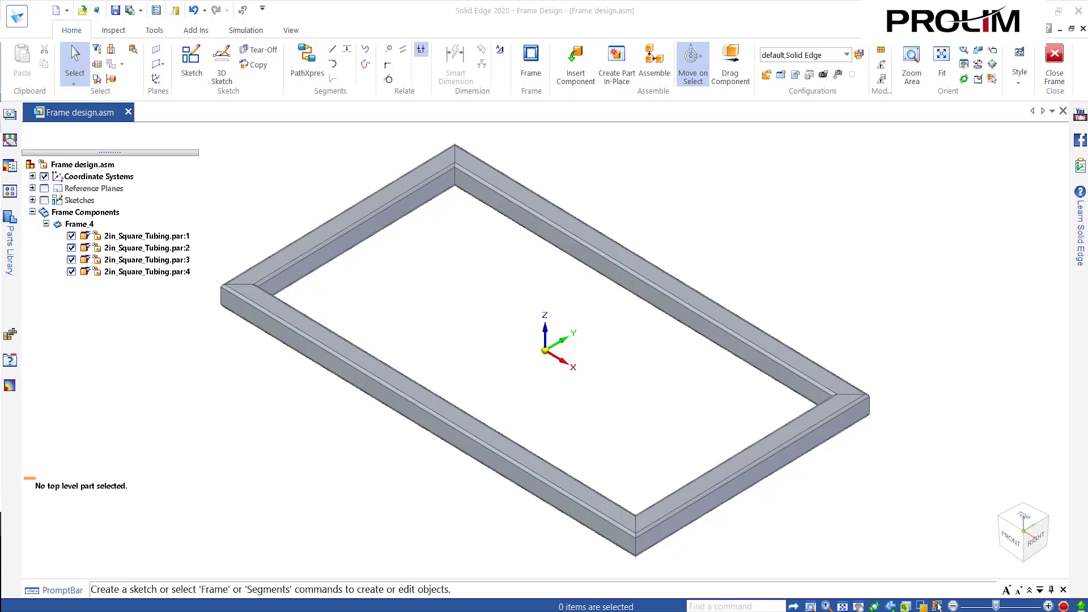
pyautogui.scroll(-5, 320, 521)
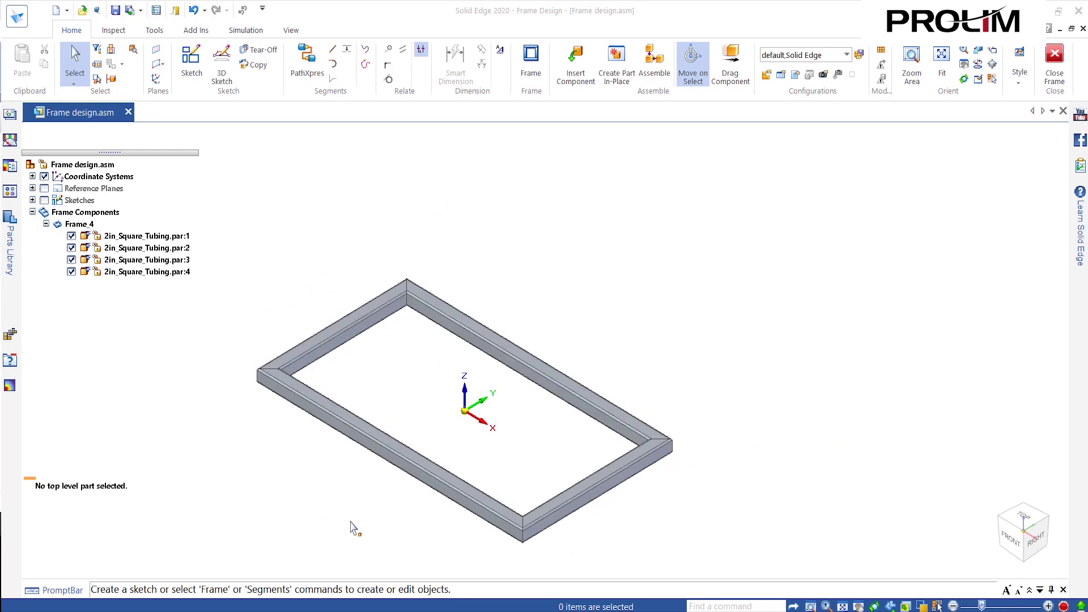
pyautogui.scroll(-2, 355, 528)
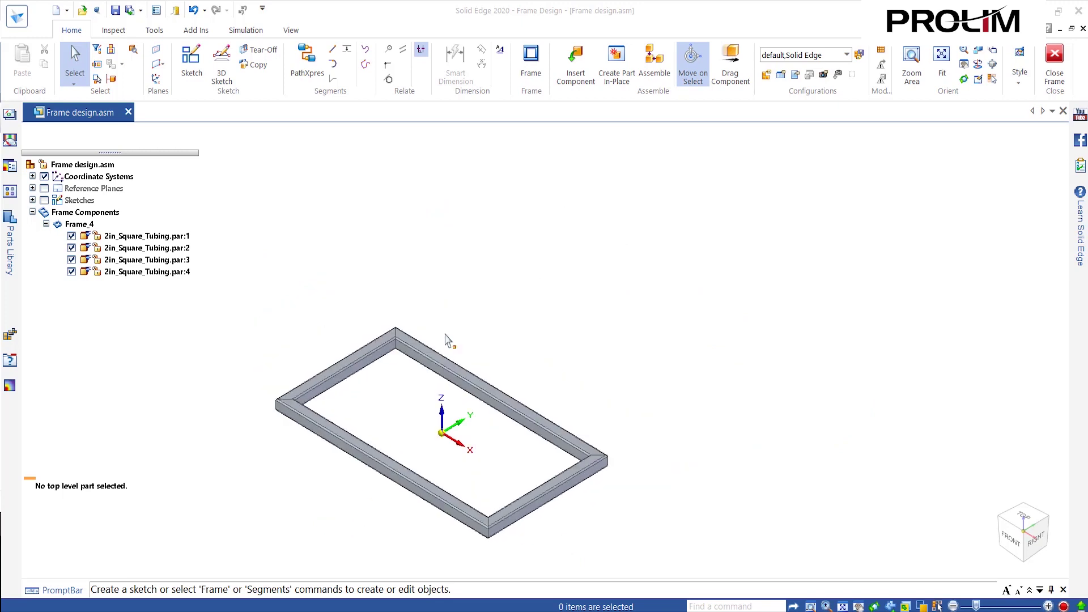
# - Look into the 3D Sketch environment and return to frame design without drawing anything
pyautogui.click(221, 72)
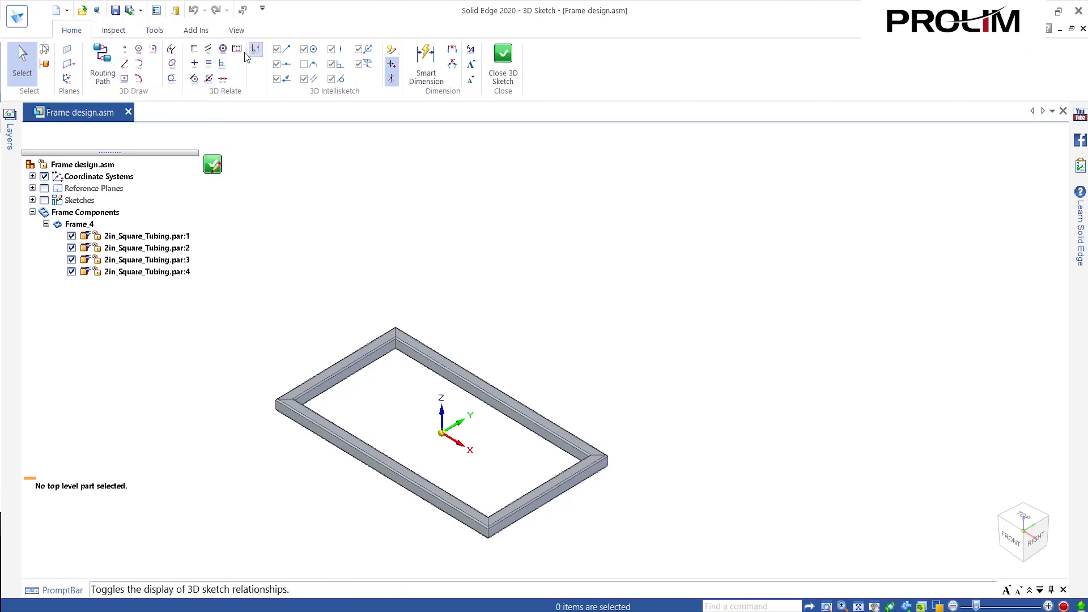
pyautogui.click(503, 66)
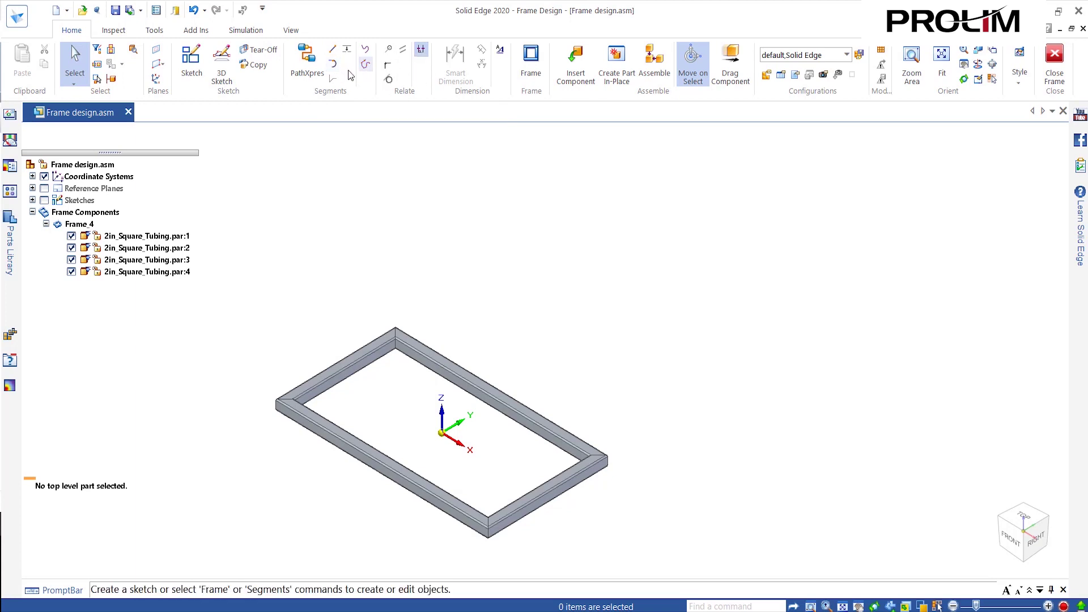
# - Draw a connected chain of four line segments beside the rectangular frame, running alternately parallel to the X and Y axes
pyautogui.click(335, 56)
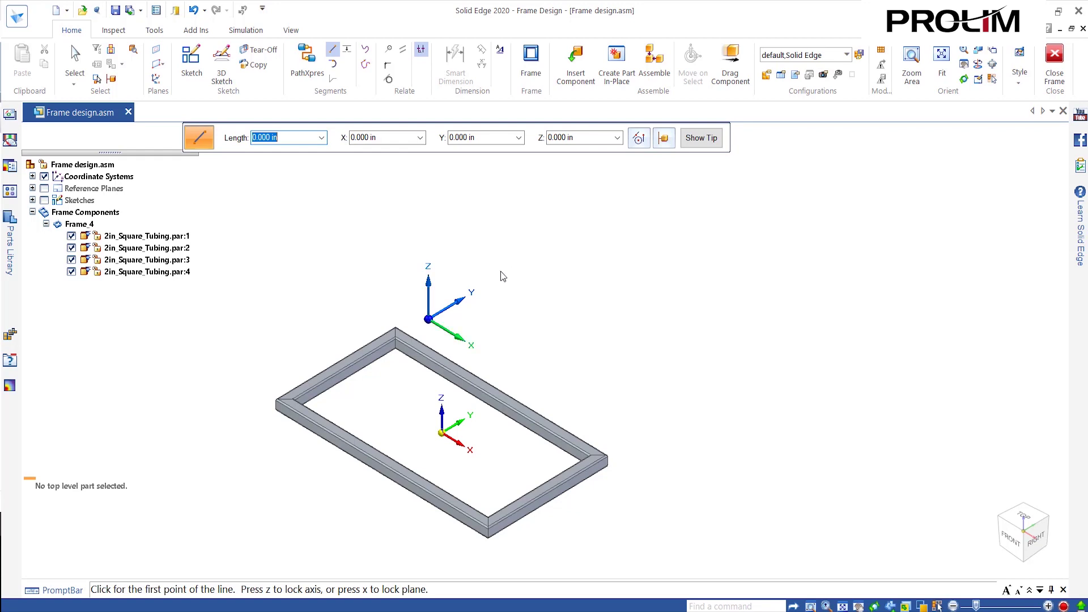
pyautogui.click(471, 215)
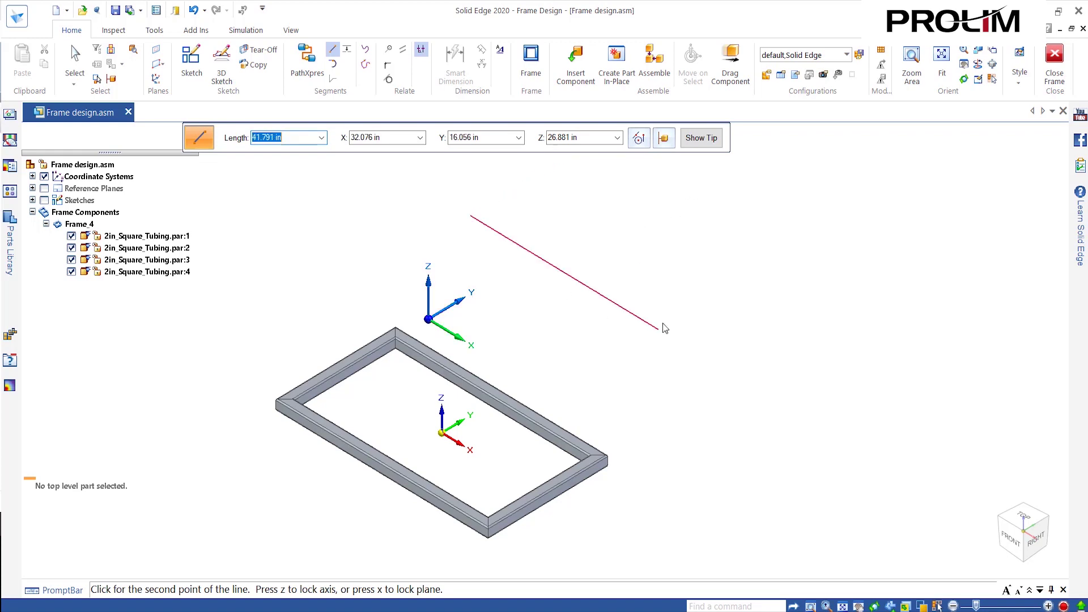
pyautogui.click(618, 304)
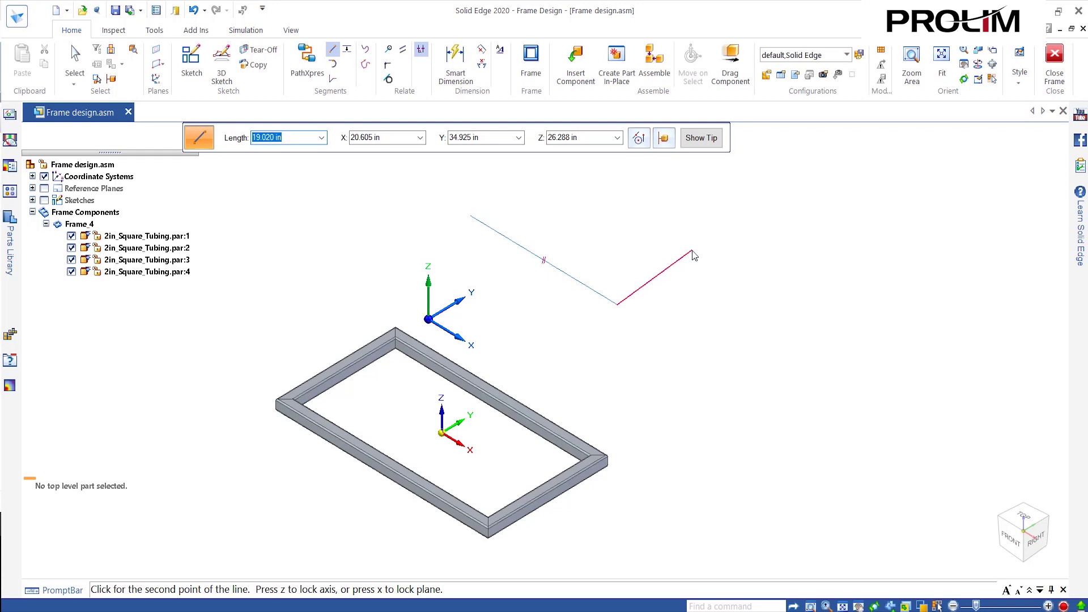
pyautogui.click(708, 250)
pyautogui.click(708, 250)
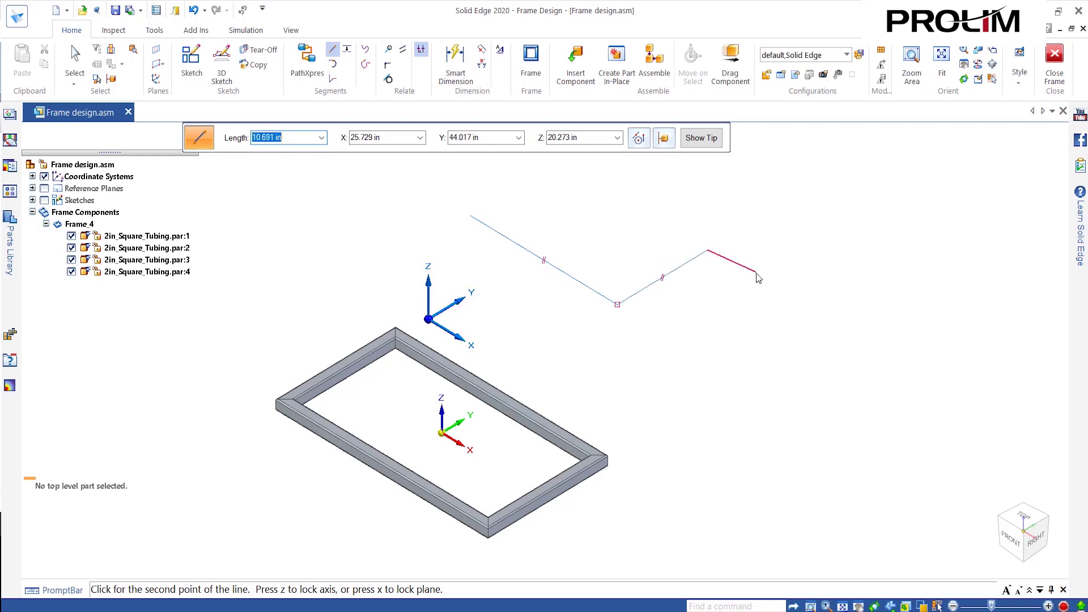
pyautogui.click(777, 289)
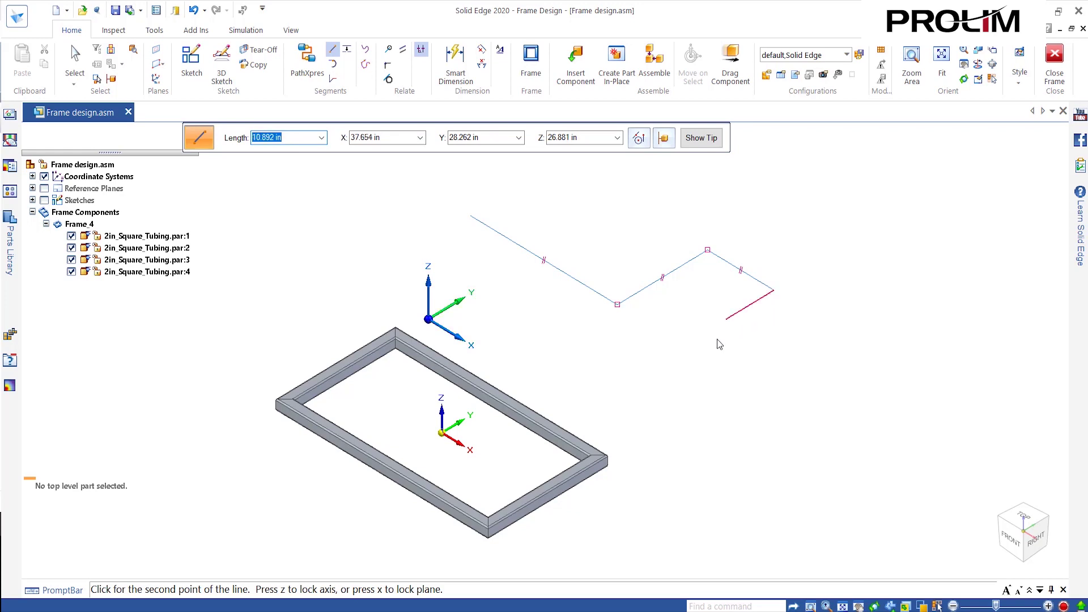
pyautogui.click(684, 344)
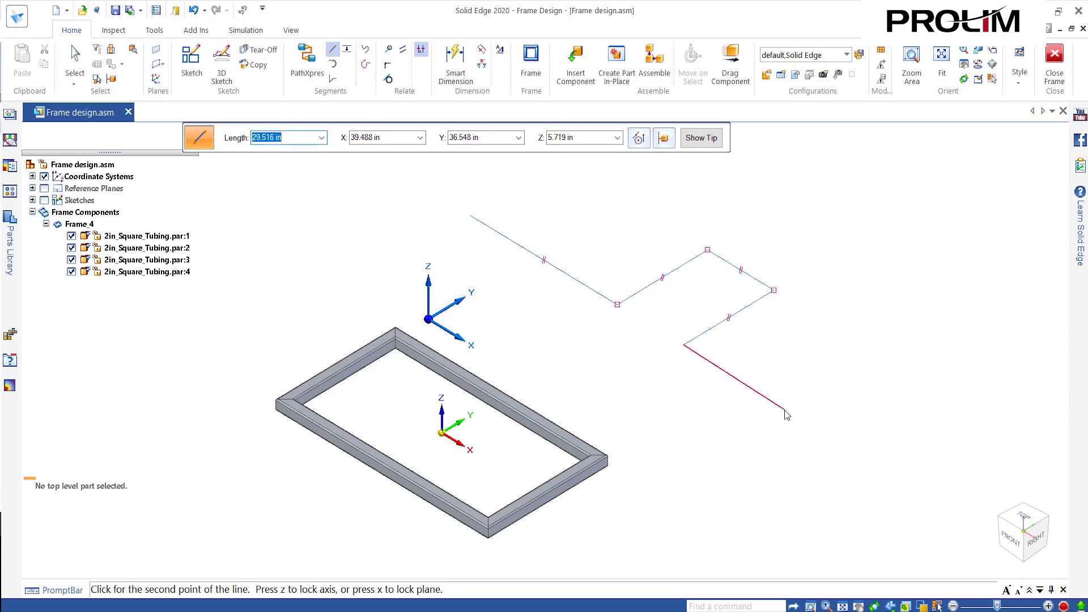
# - Continue the chain with an upward segment parallel to Z and a slanted segment back down, and end the line
pyautogui.press('z')
pyautogui.press('z')
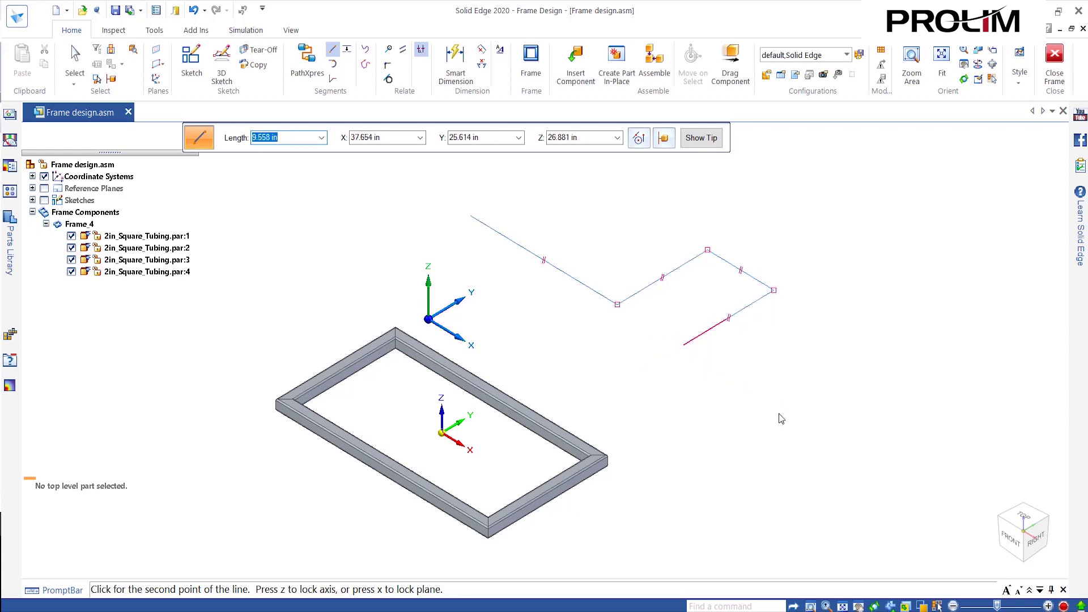
pyautogui.press('z')
pyautogui.click(736, 220)
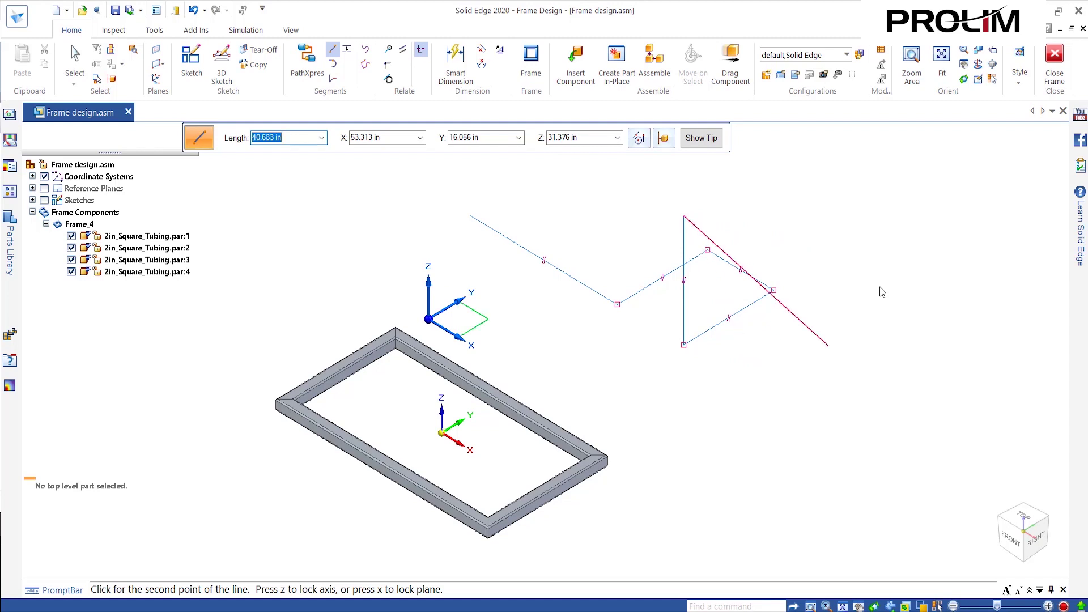
pyautogui.click(787, 408)
pyautogui.rightClick(1049, 424)
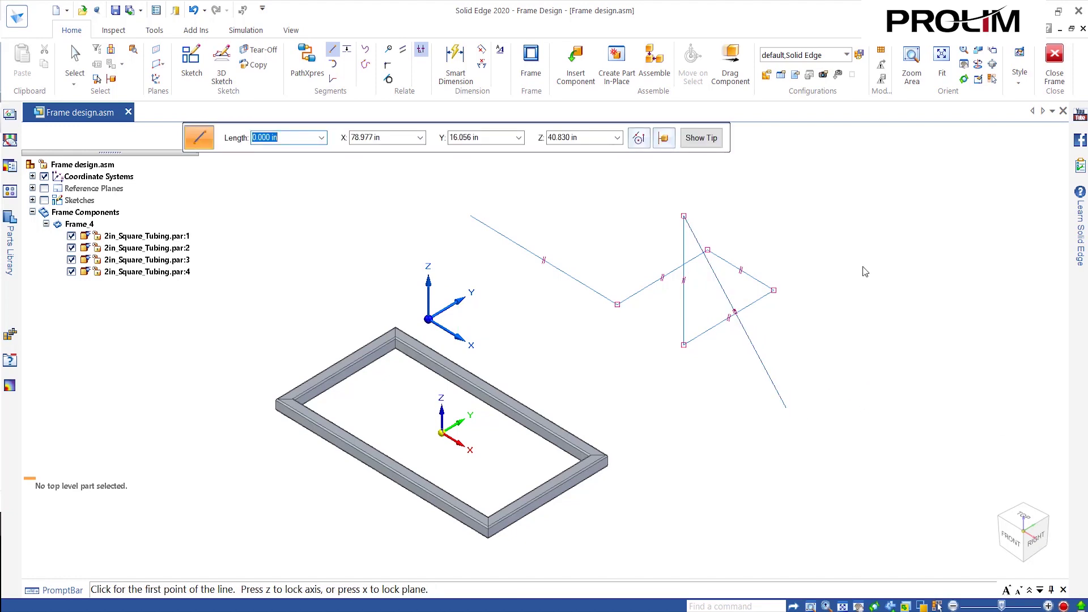
# - Build a 2in_Square_Tubing.par frame along the new segment chain with no corner treatment
pyautogui.click(538, 57)
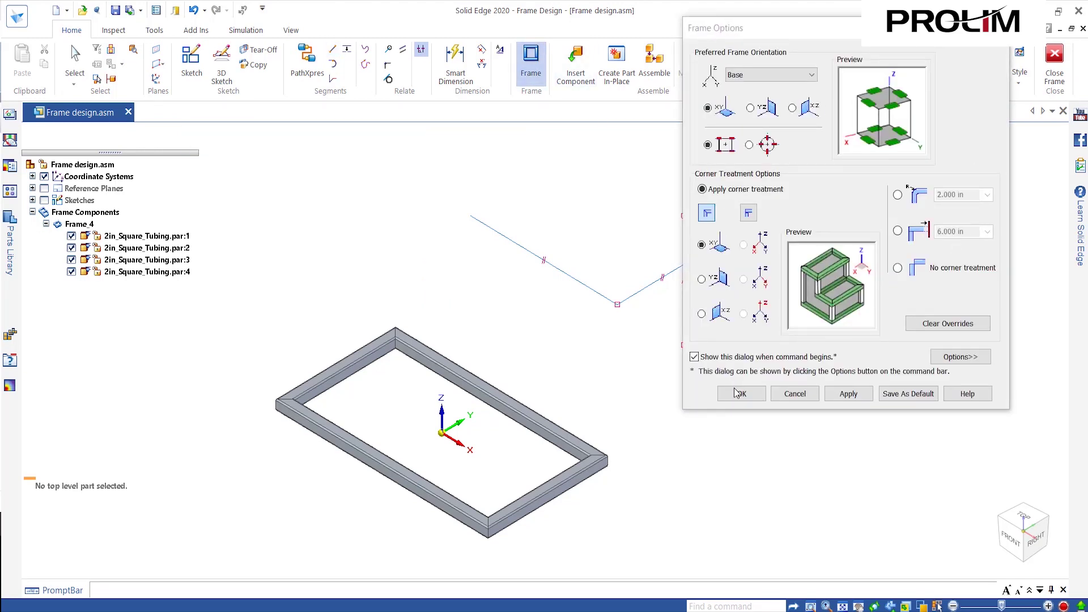
pyautogui.click(898, 269)
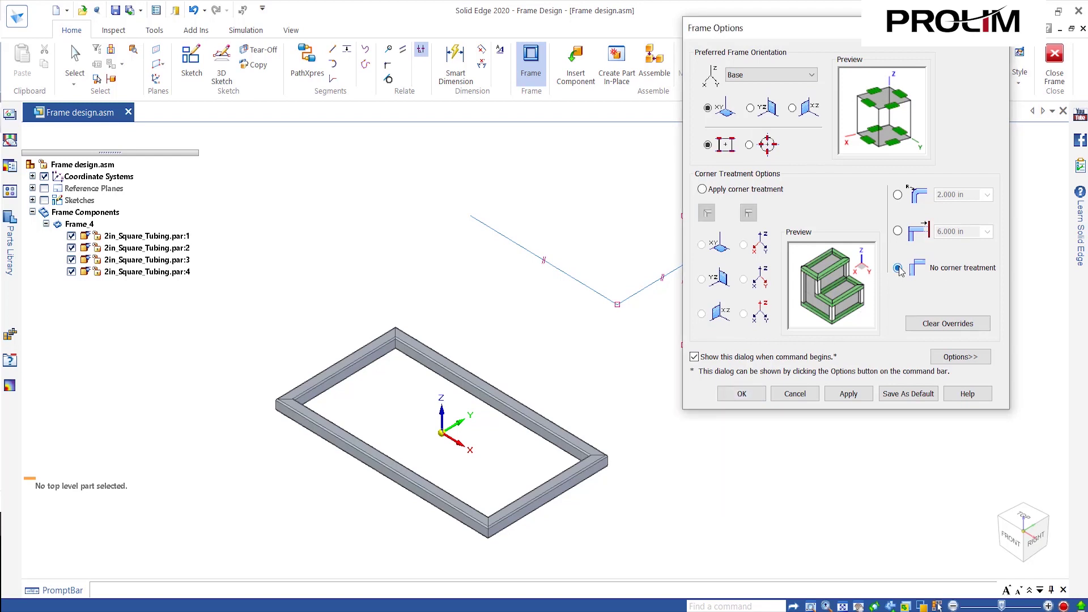
pyautogui.click(741, 395)
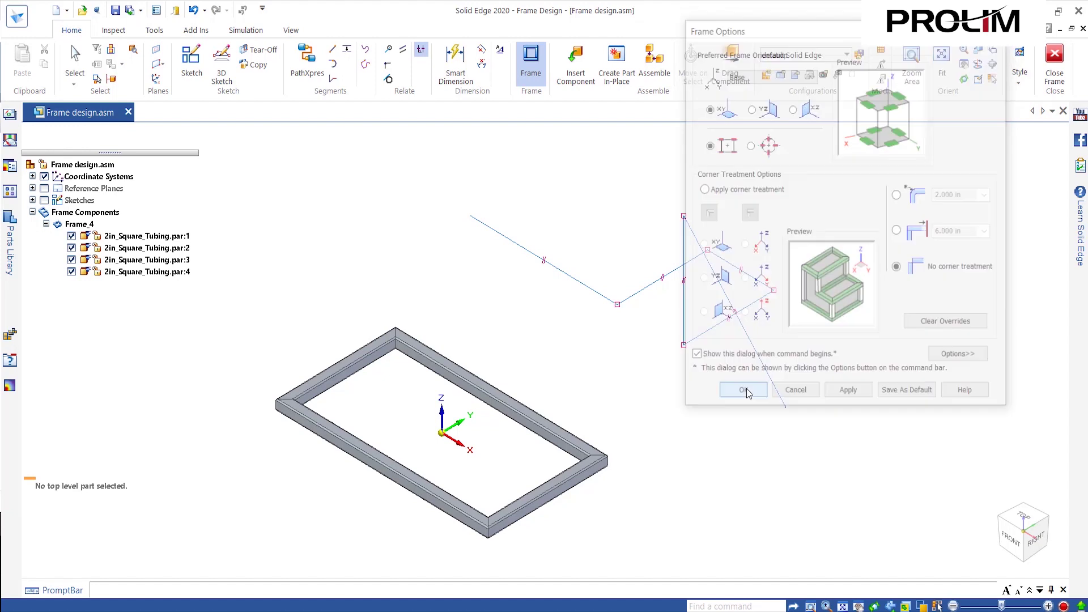
pyautogui.click(631, 301)
pyautogui.click(701, 138)
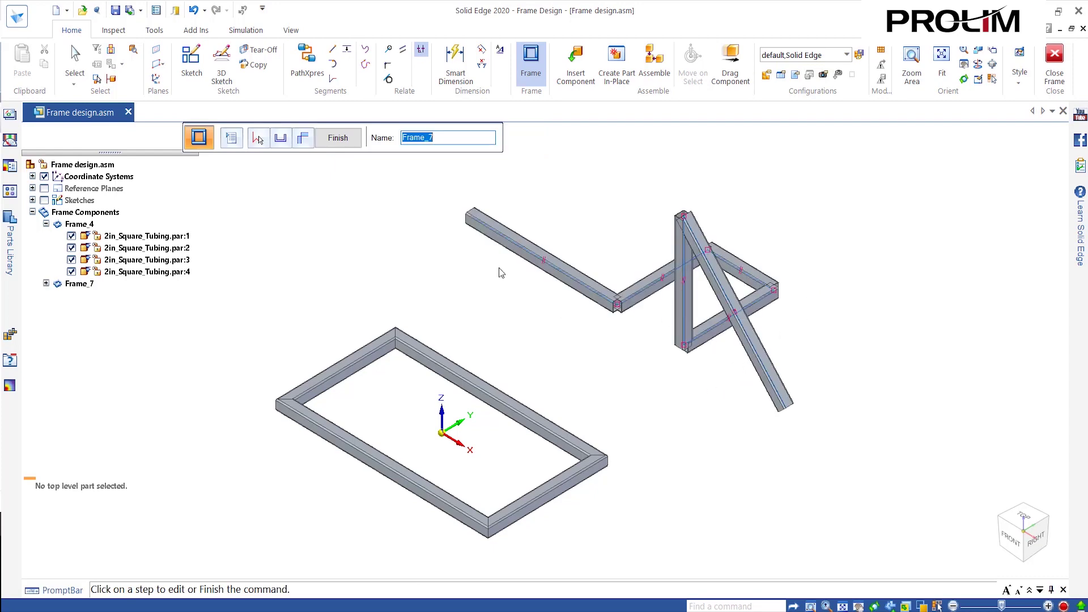
# - Apply mitered corner treatment to the new frame, finish the Frame command and inspect the corner joints
pyautogui.click(231, 139)
pyautogui.click(721, 189)
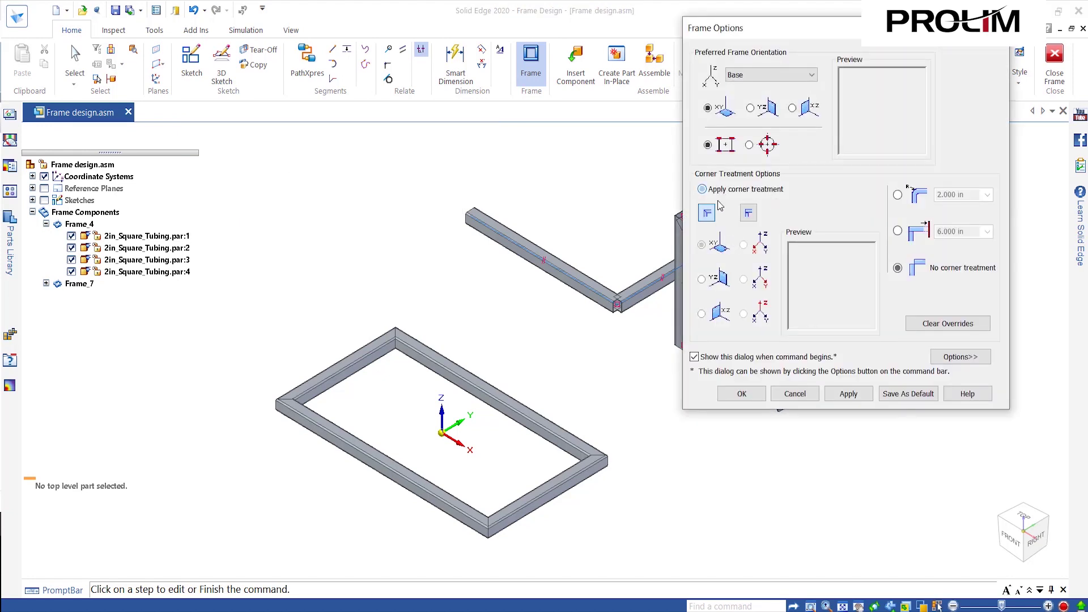
pyautogui.click(752, 391)
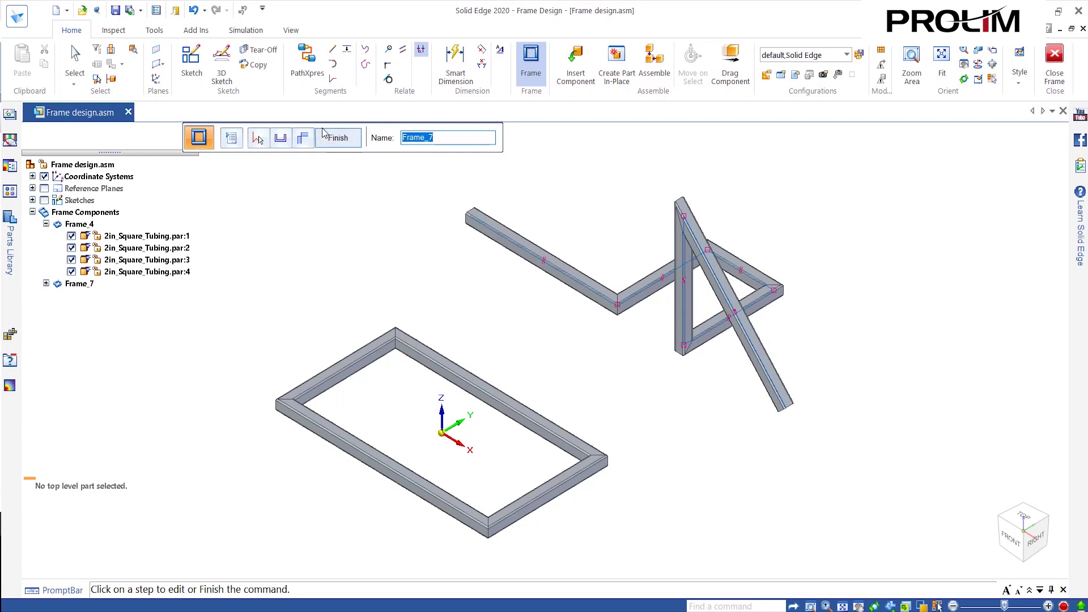
pyautogui.click(324, 135)
pyautogui.scroll(2, 636, 306)
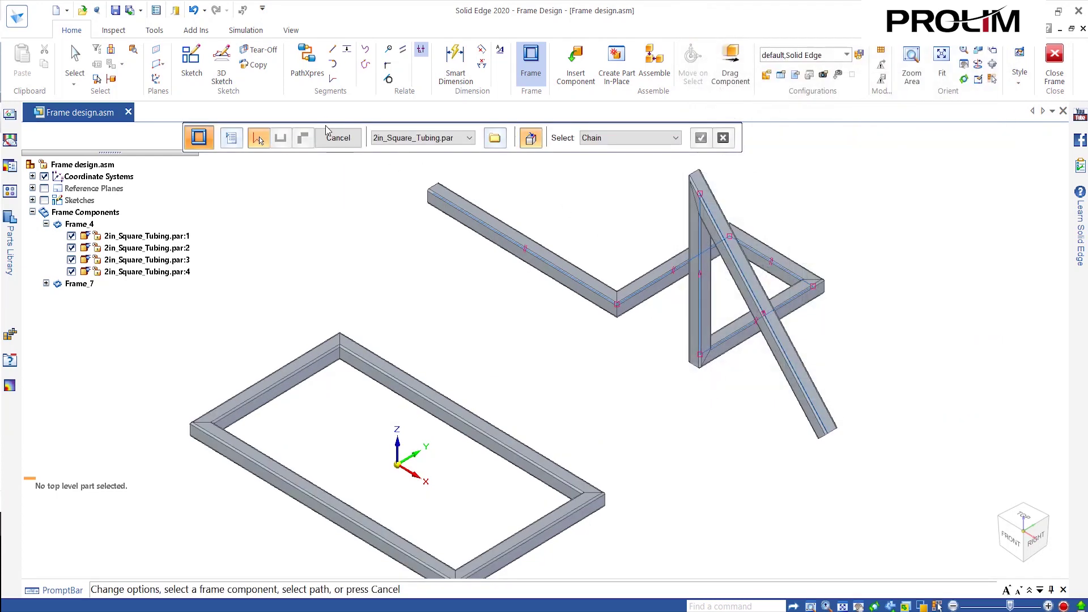
pyautogui.click(346, 145)
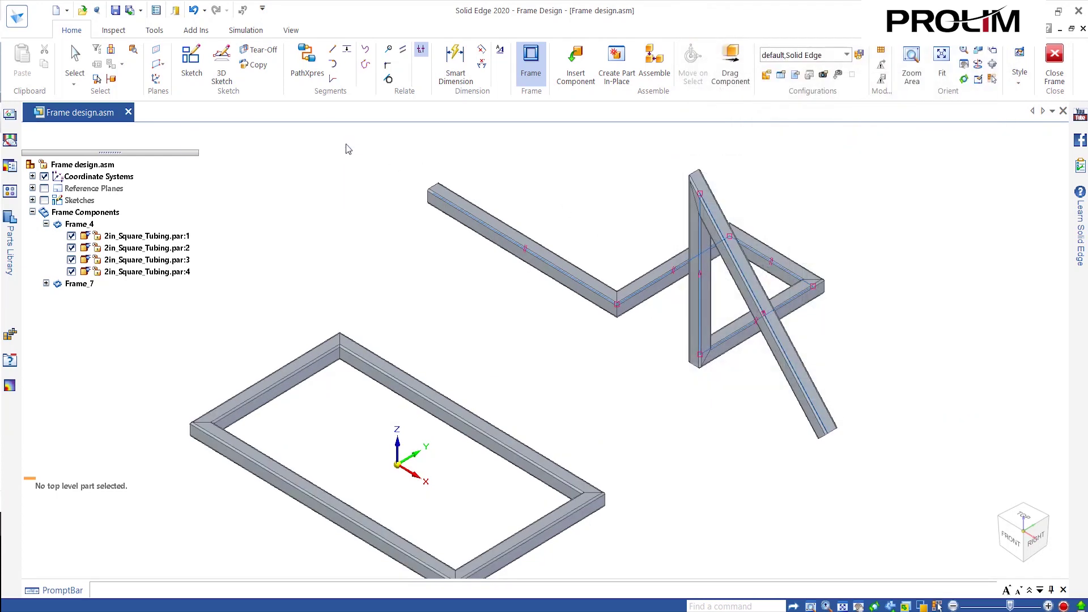
pyautogui.scroll(3, 657, 278)
pyautogui.moveTo(769, 335); pyautogui.dragTo(818, 328, button='middle')
pyautogui.scroll(-3, 818, 328)
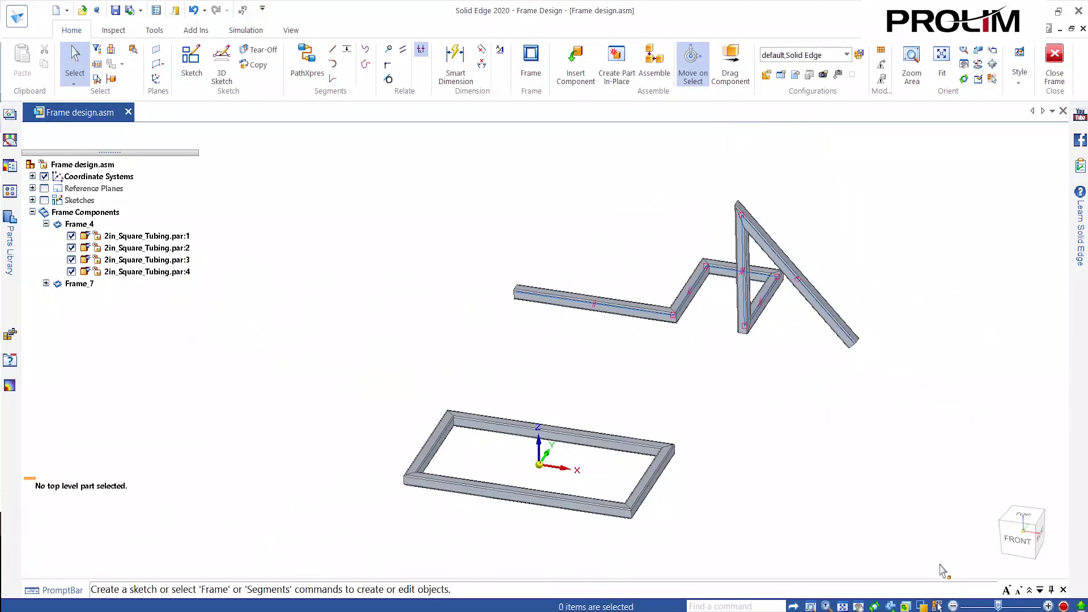
pyautogui.click(1030, 527)
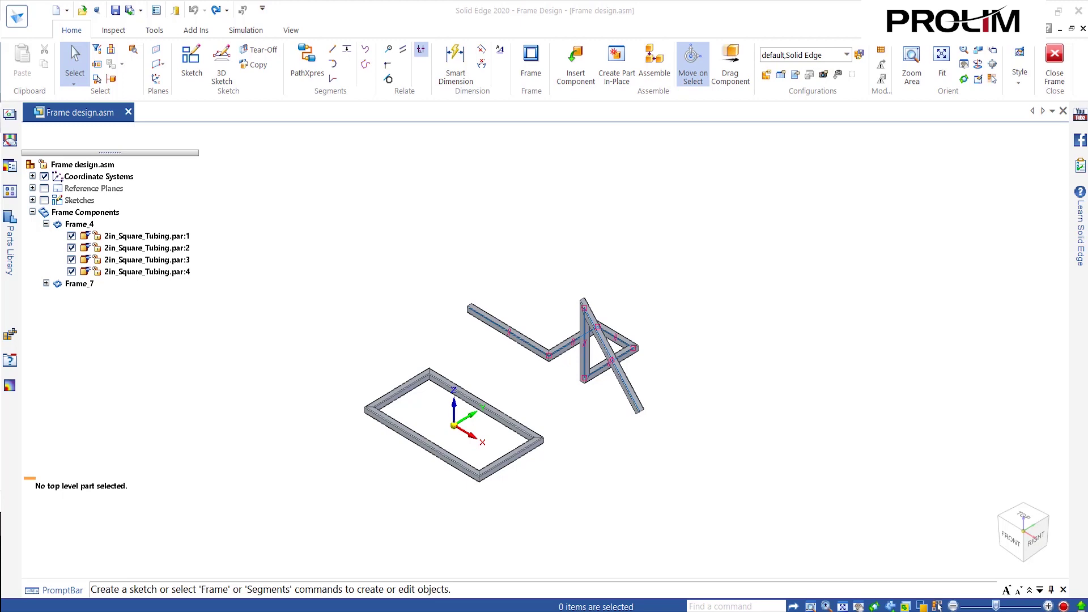
# - Delete both tubing frames, Frame_7 and Frame_4, along with all the remaining path segments
pyautogui.click(79, 284)
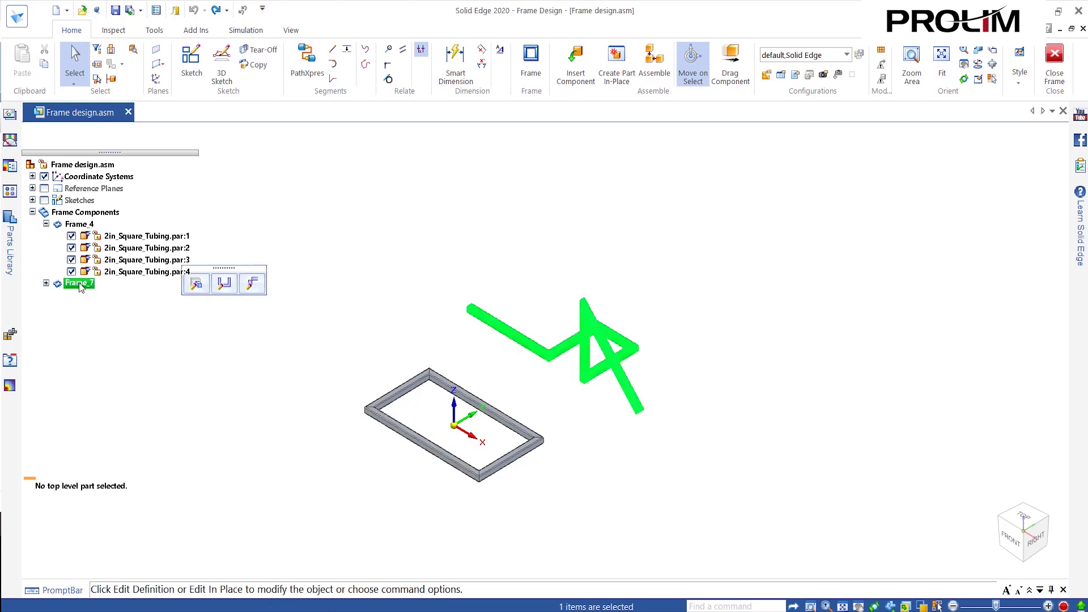
pyautogui.rightClick(87, 284)
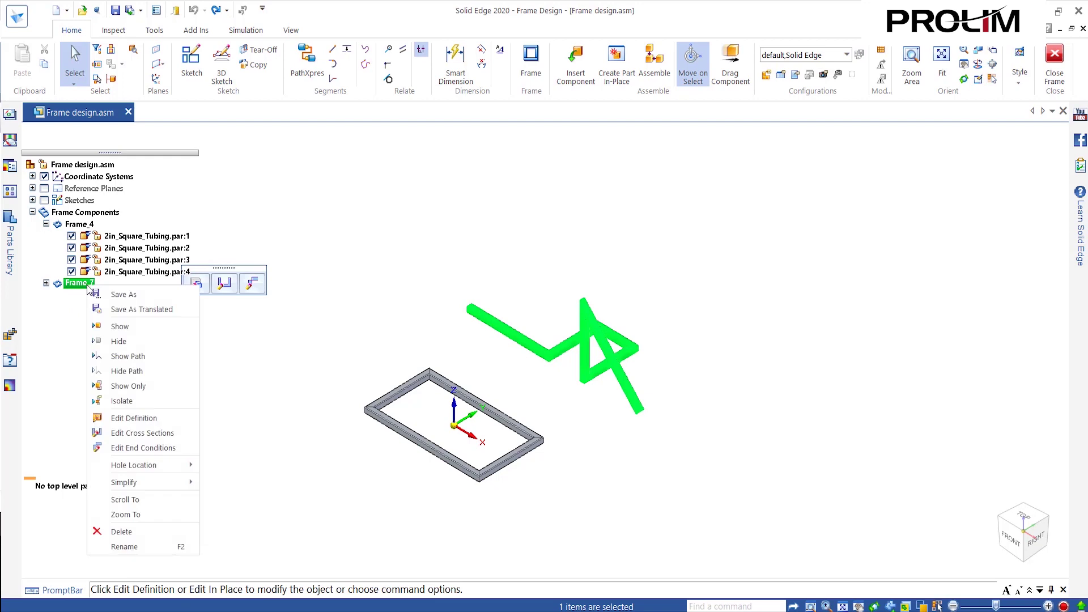
pyautogui.click(178, 501)
pyautogui.press('Delete')
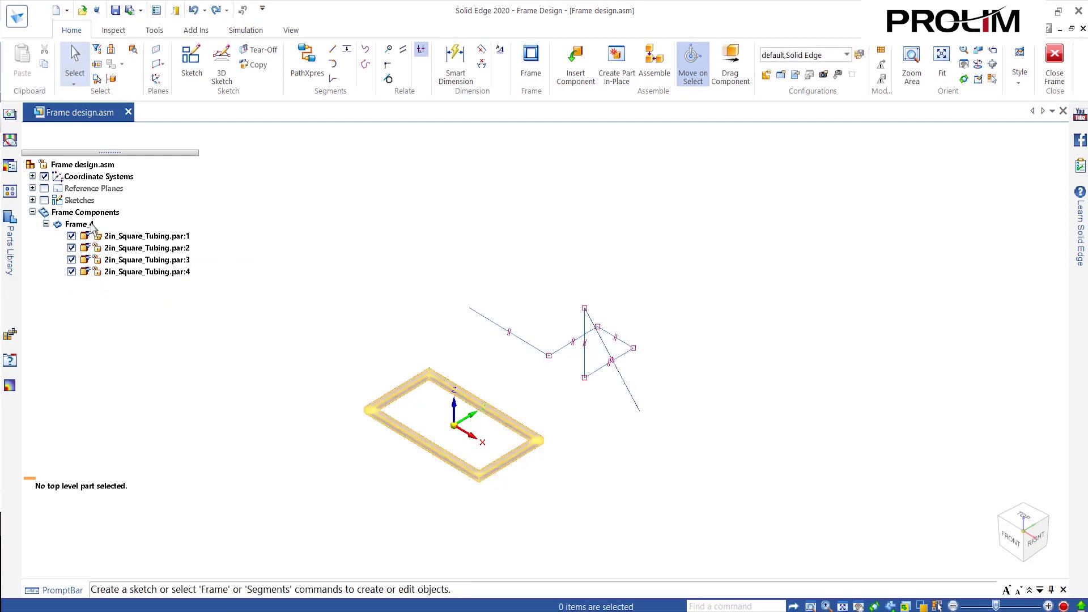
pyautogui.click(90, 224)
pyautogui.rightClick(91, 224)
pyautogui.click(151, 471)
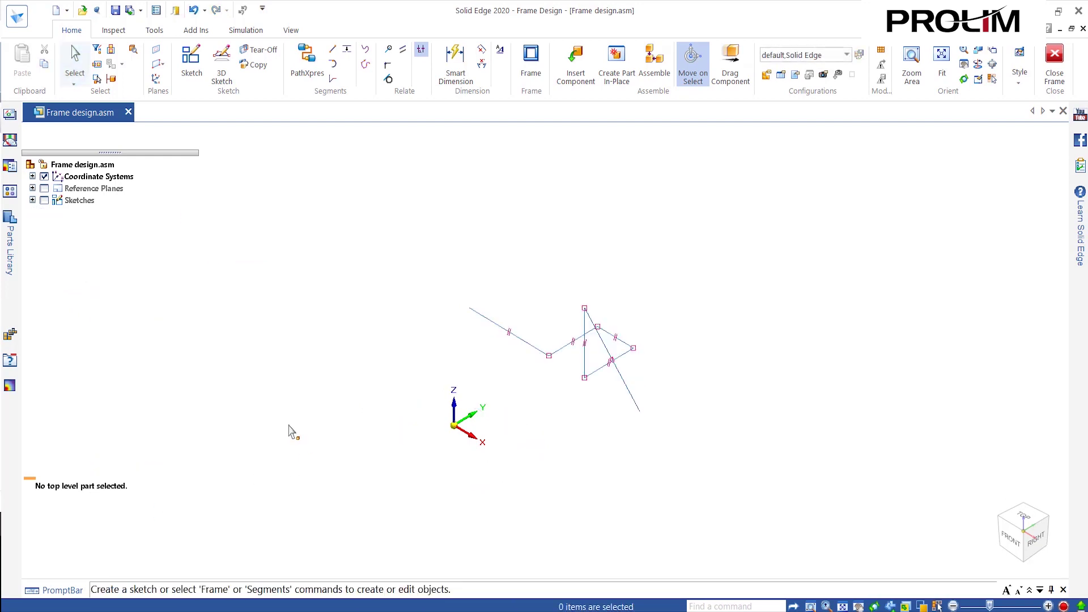
pyautogui.moveTo(427, 221)
pyautogui.mouseDown()
pyautogui.moveTo(731, 440)
pyautogui.moveTo(805, 460)
pyautogui.mouseUp()
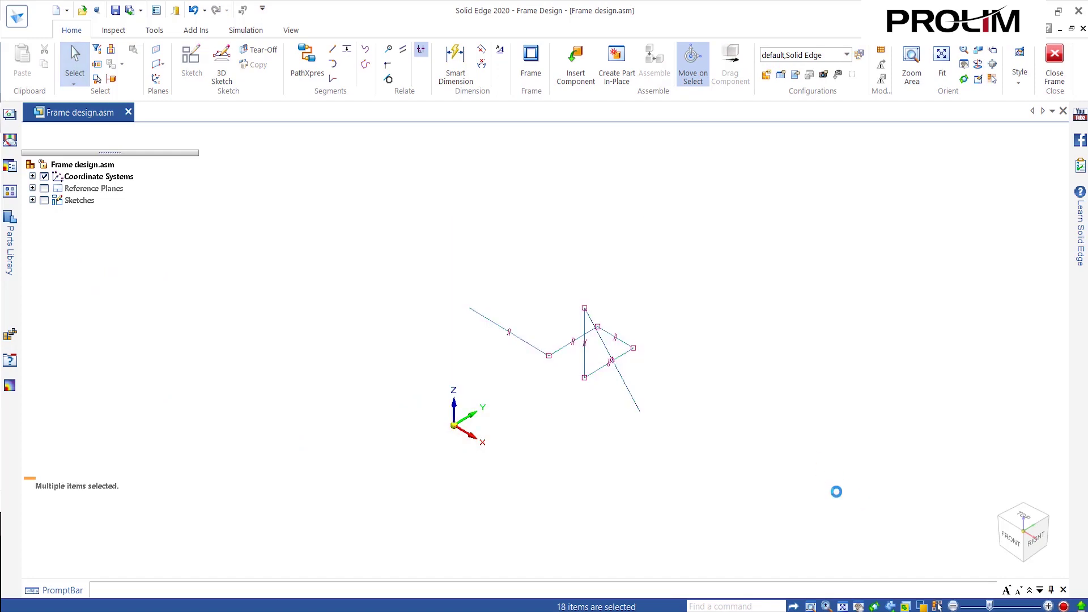
pyautogui.press('Delete')
pyautogui.click(589, 358)
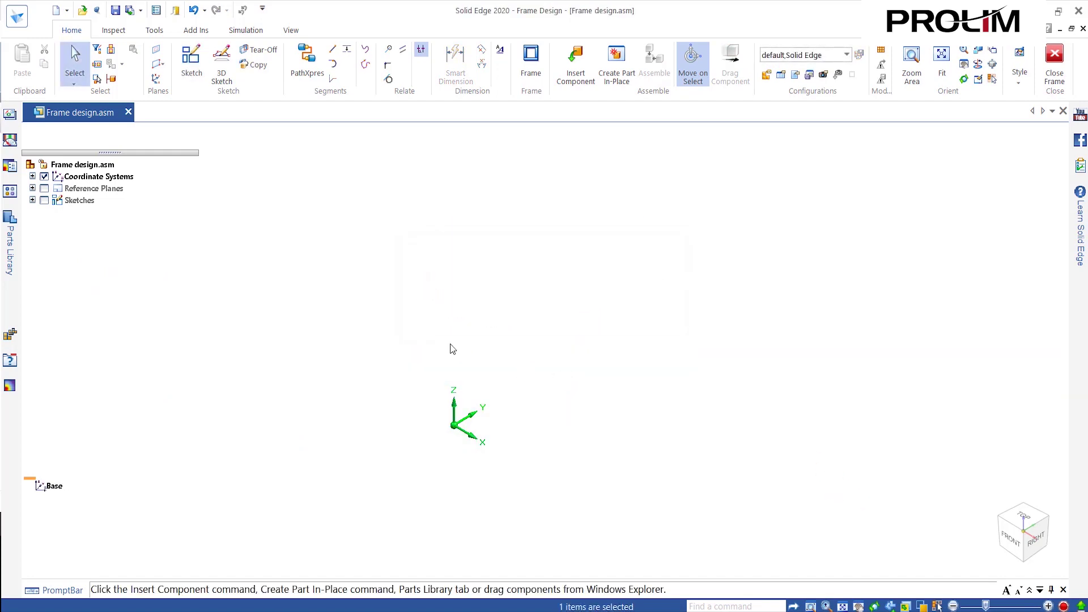
# - Place Part_file_tubing.par from the Frame Design folder in the empty assembly
pyautogui.click(15, 256)
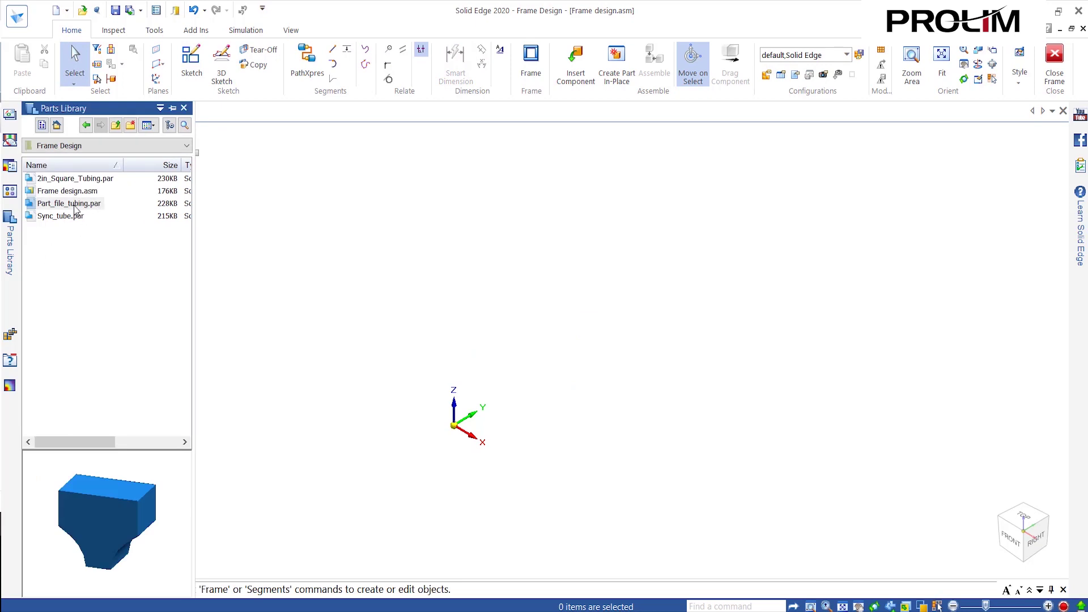
pyautogui.moveTo(74, 208); pyautogui.dragTo(495, 342)
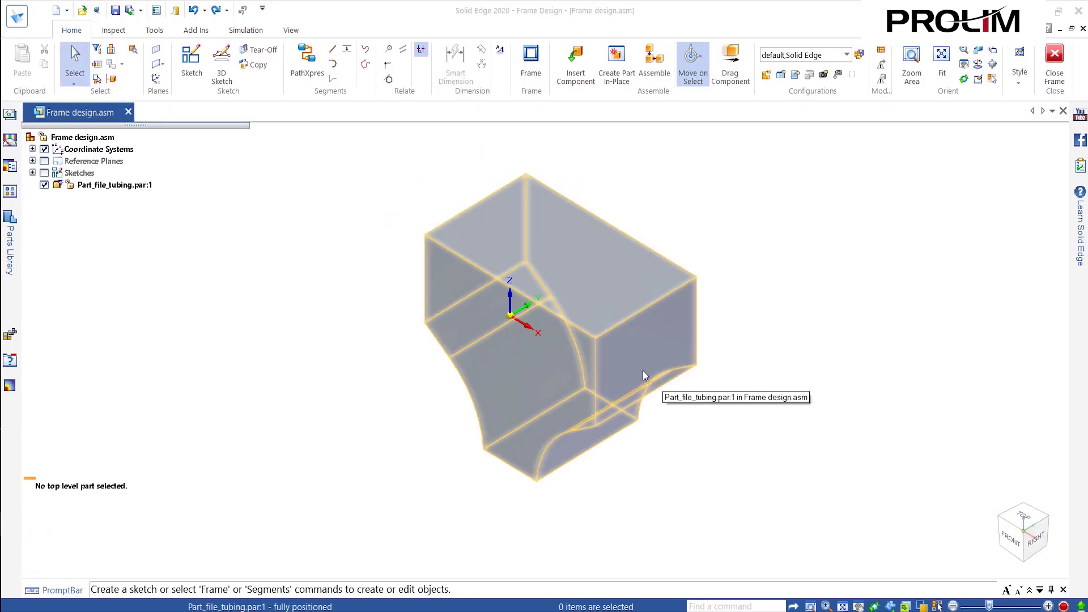
# - Build a 2in_Square_Tubing.par frame along all edges of the Part_file_tubing.par body, using the axis-based corner treatment
pyautogui.click(538, 64)
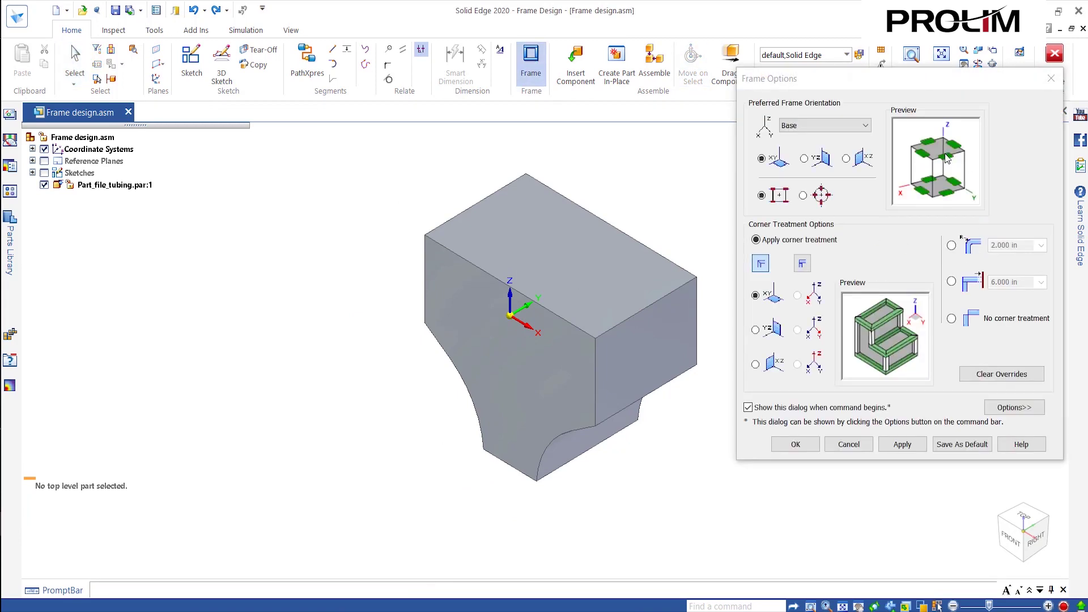
pyautogui.click(803, 264)
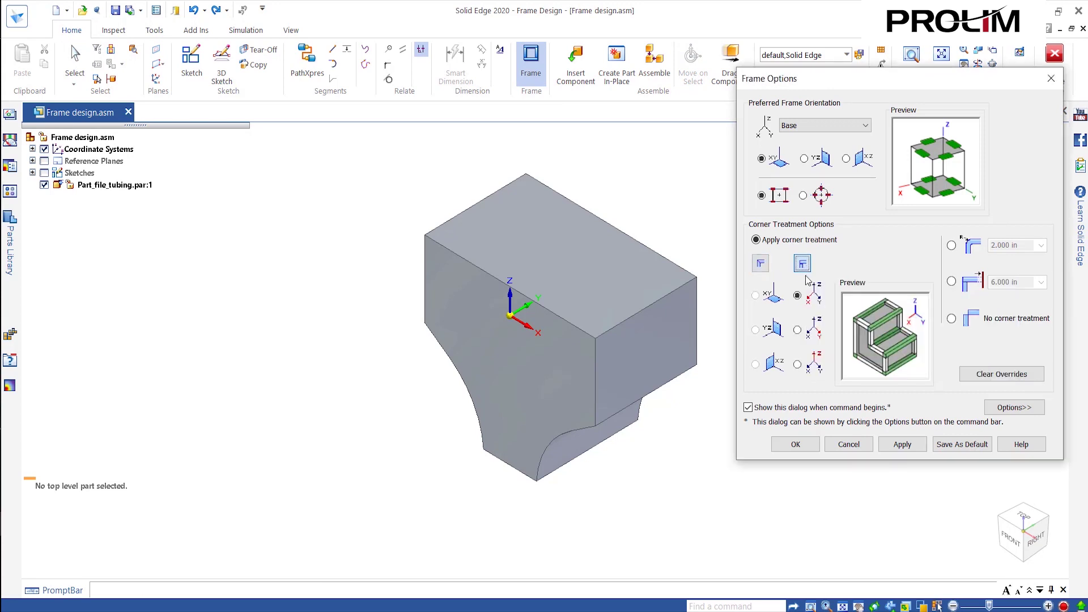
pyautogui.click(807, 448)
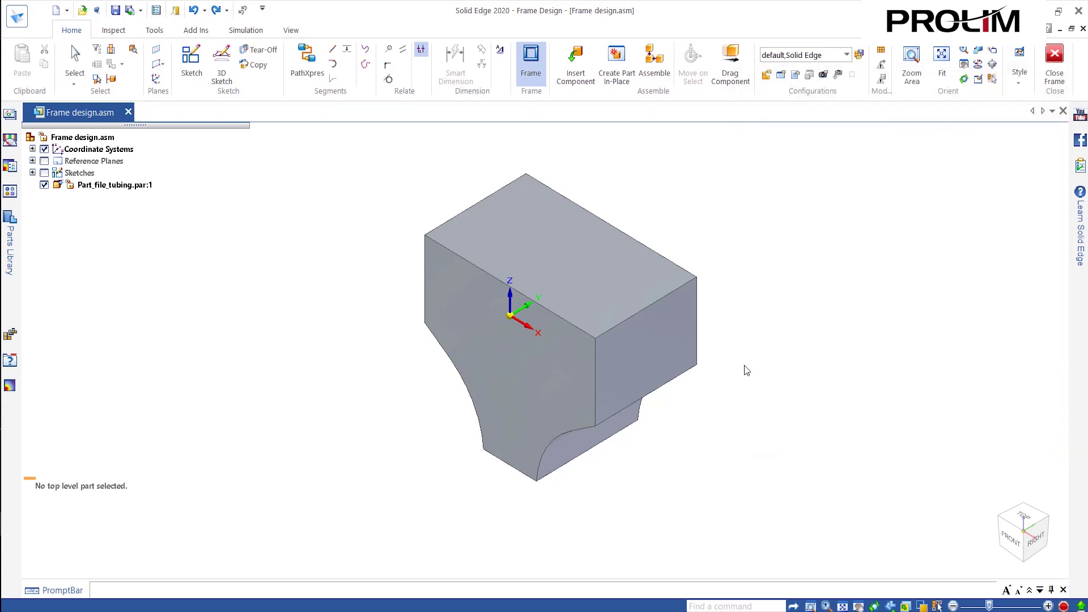
pyautogui.click(612, 280)
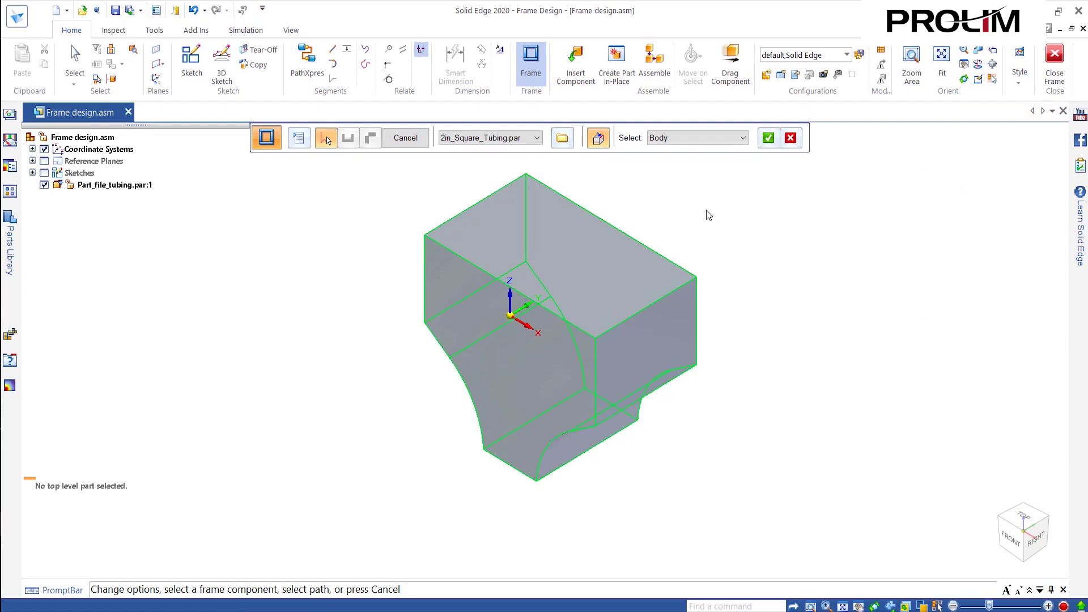
pyautogui.click(714, 140)
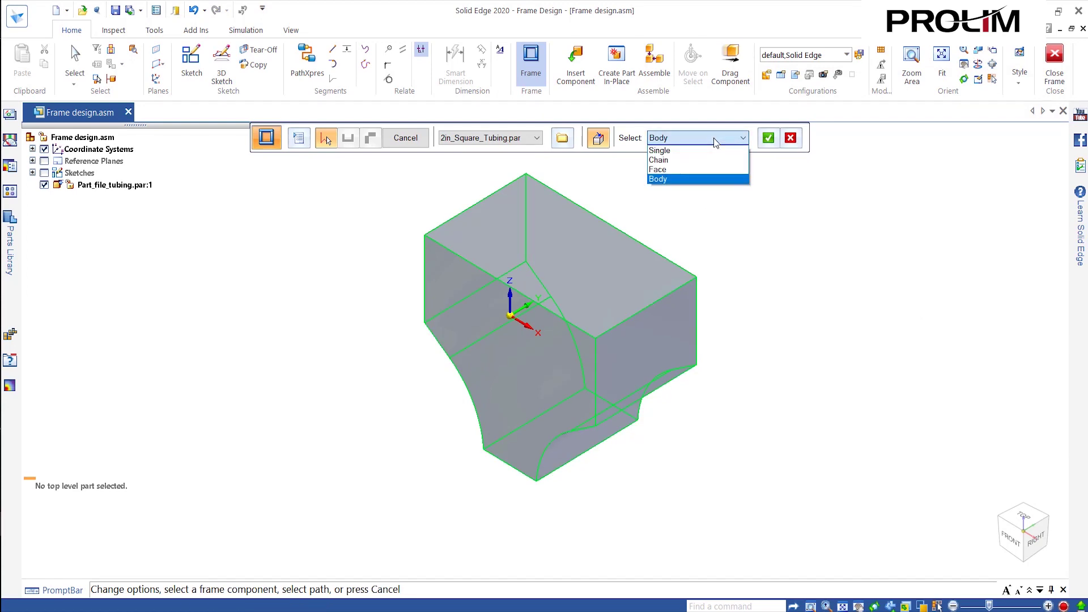
pyautogui.click(696, 180)
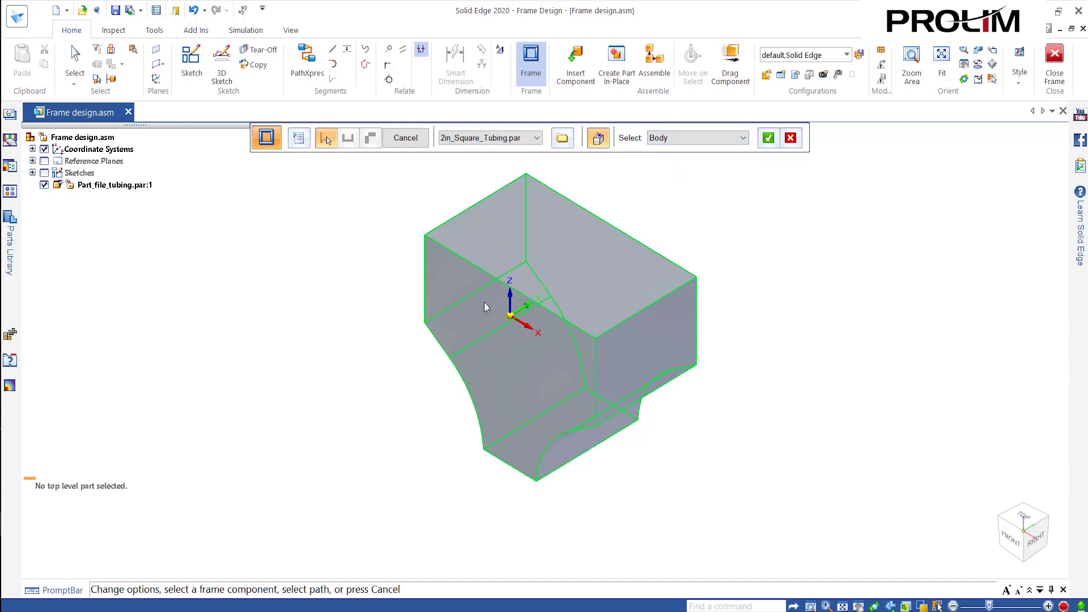
pyautogui.click(768, 137)
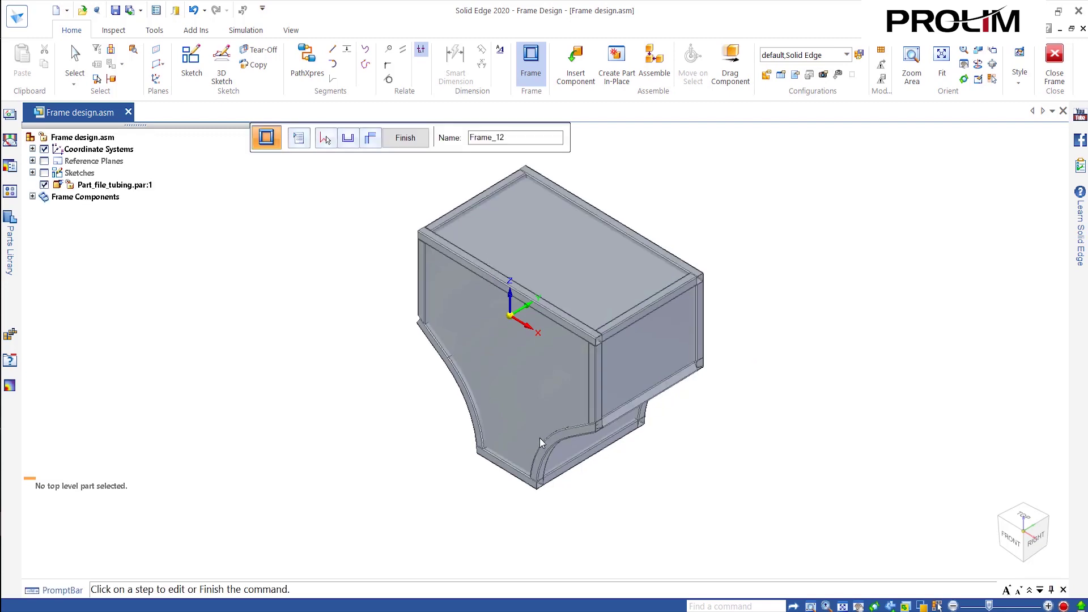
# - Hide Part_file_tubing.par and inspect the tubing frame's corners and curved members from several angles
pyautogui.moveTo(542, 440); pyautogui.dragTo(568, 394, button='middle')
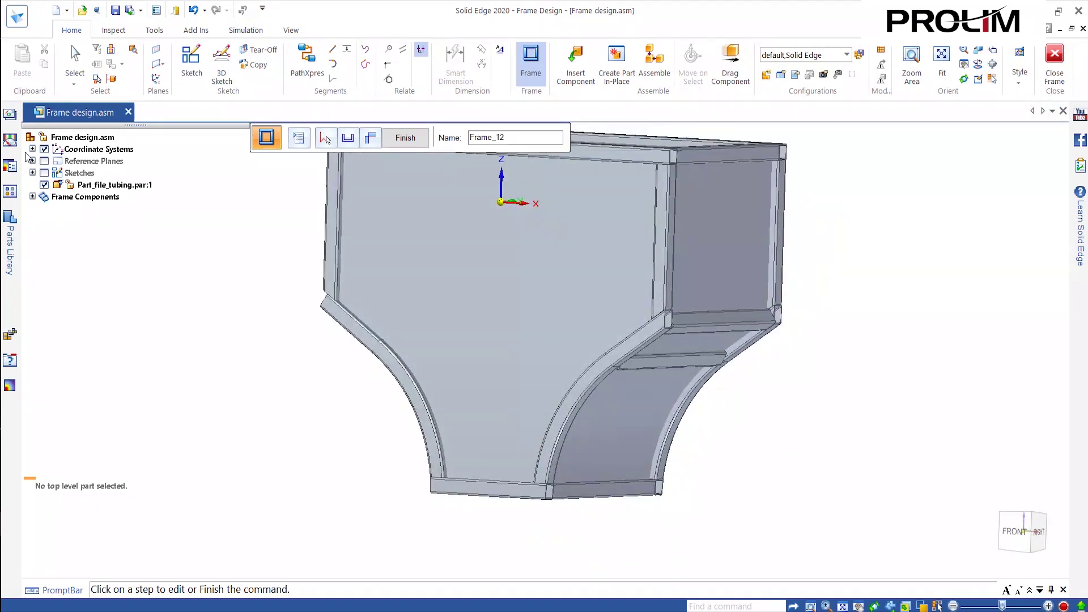
pyautogui.click(44, 185)
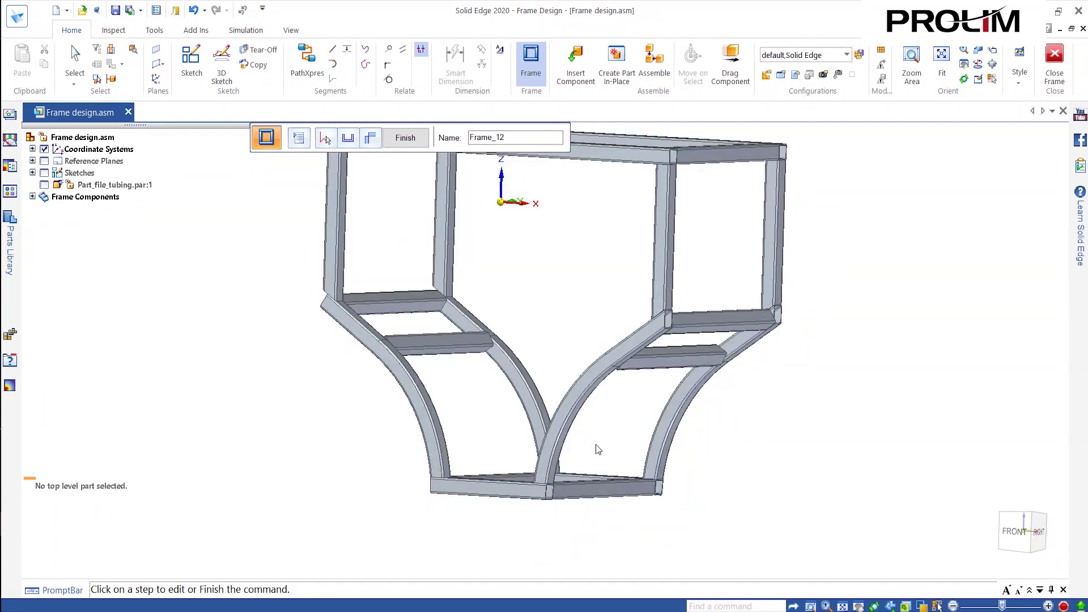
pyautogui.scroll(-3, 596, 444)
pyautogui.moveTo(597, 444); pyautogui.dragTo(528, 412, button='middle')
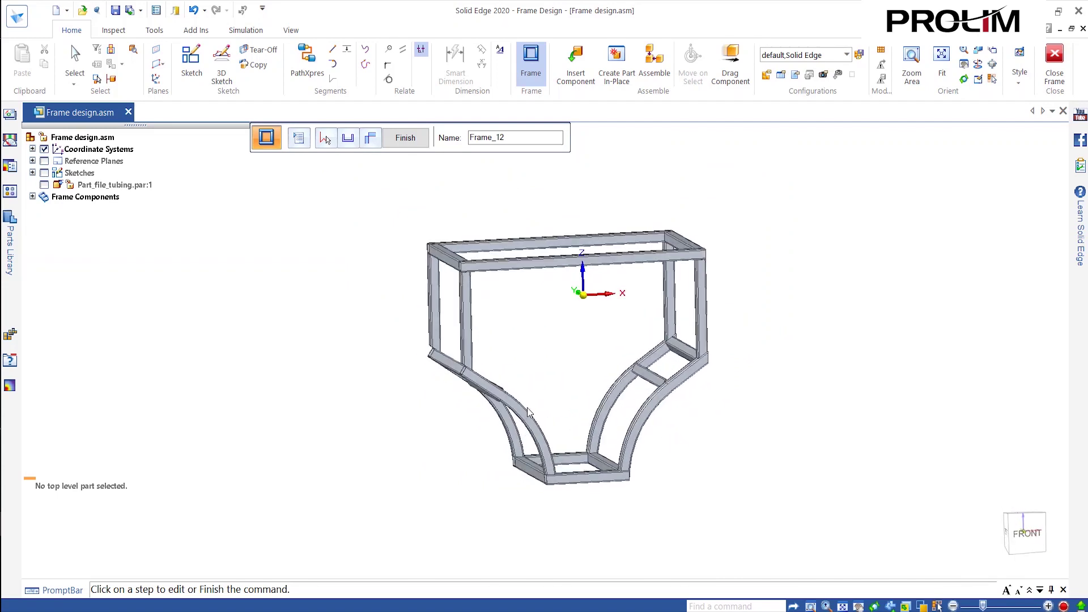
pyautogui.scroll(5, 481, 366)
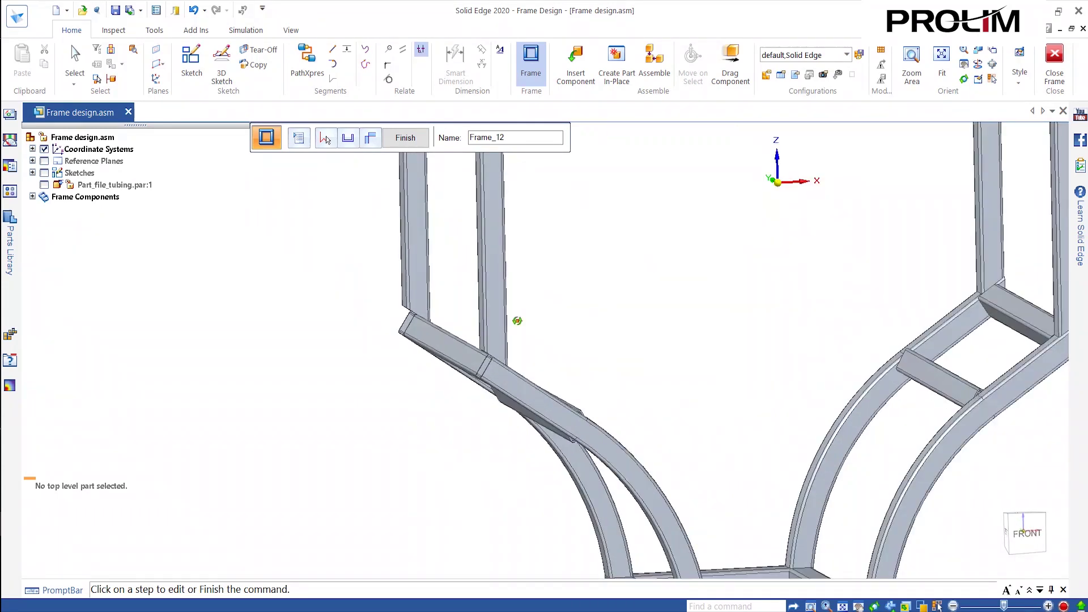
pyautogui.moveTo(517, 321)
pyautogui.mouseDown(button='middle')
pyautogui.moveTo(644, 318)
pyautogui.moveTo(508, 304)
pyautogui.mouseUp(button='middle')
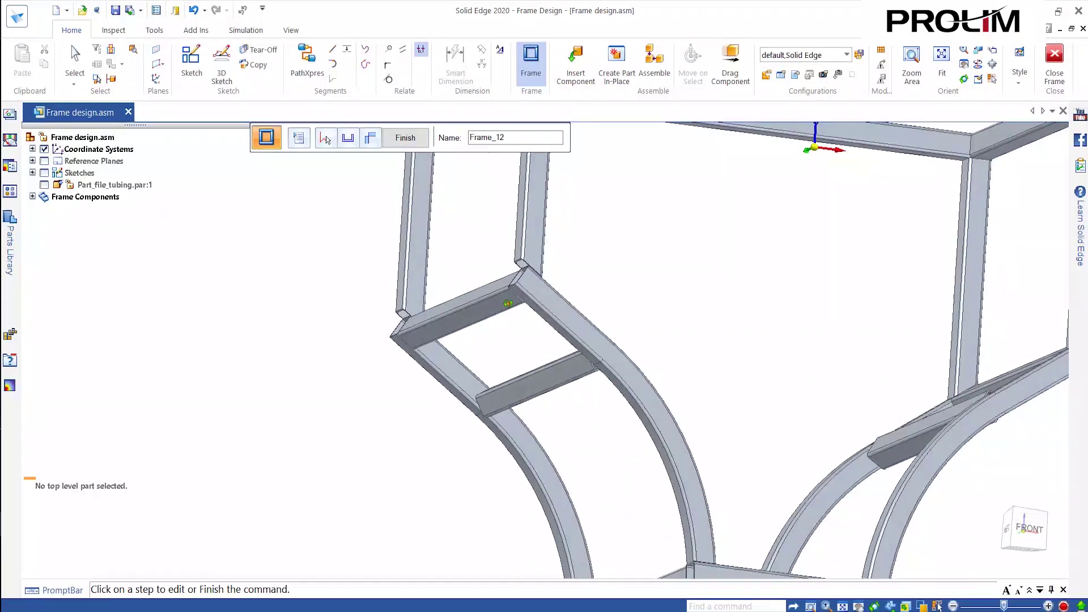
pyautogui.scroll(-2, 508, 304)
pyautogui.scroll(-3, 505, 340)
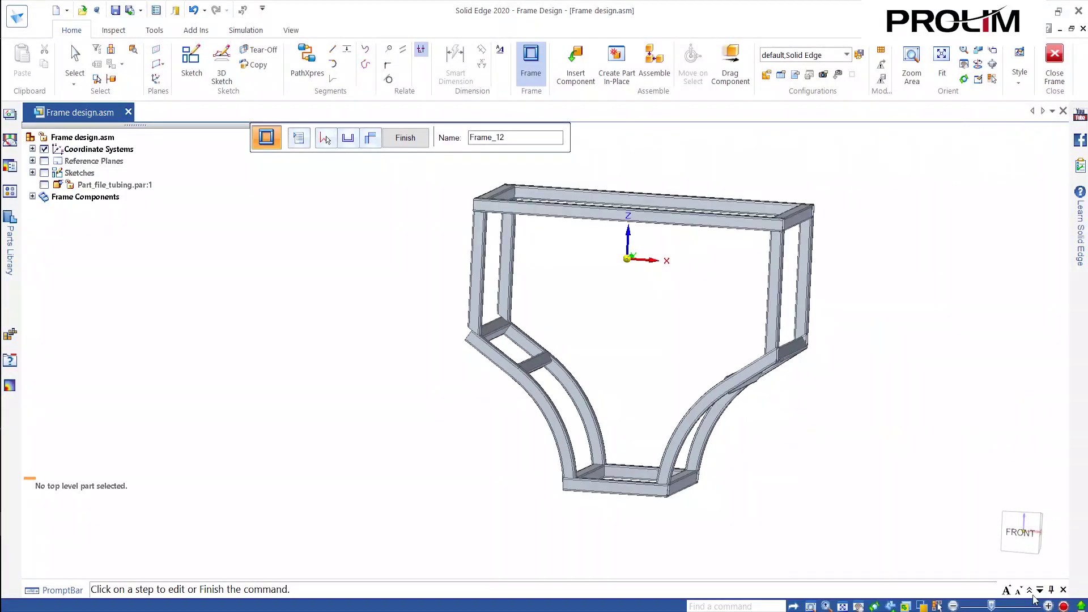
pyautogui.click(1040, 514)
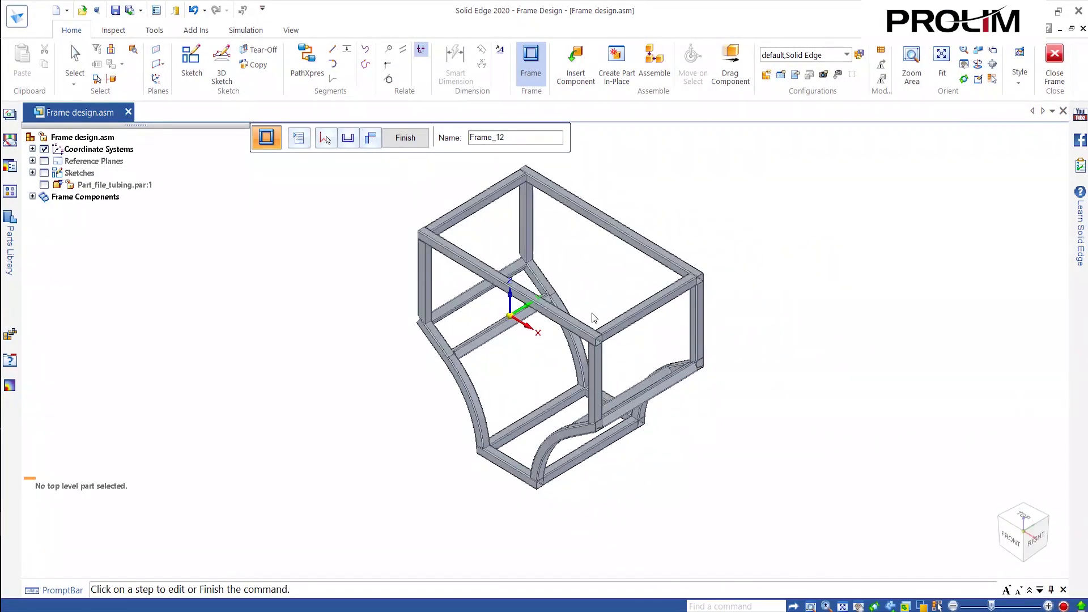
# - Finish the frame and leave the Frame command without starting another frame
pyautogui.click(413, 147)
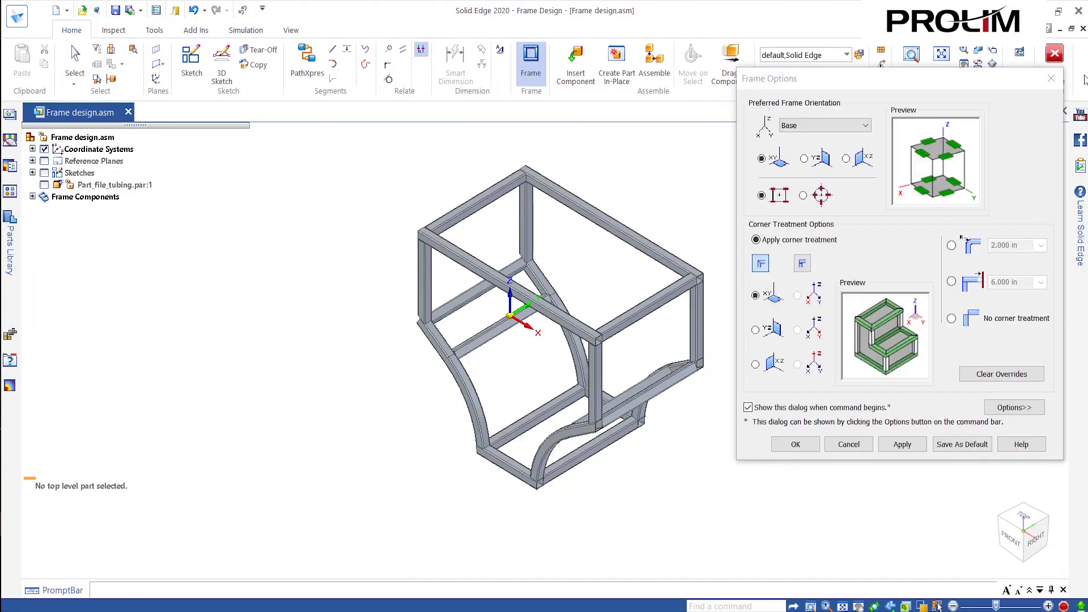
pyautogui.click(1051, 78)
pyautogui.click(406, 138)
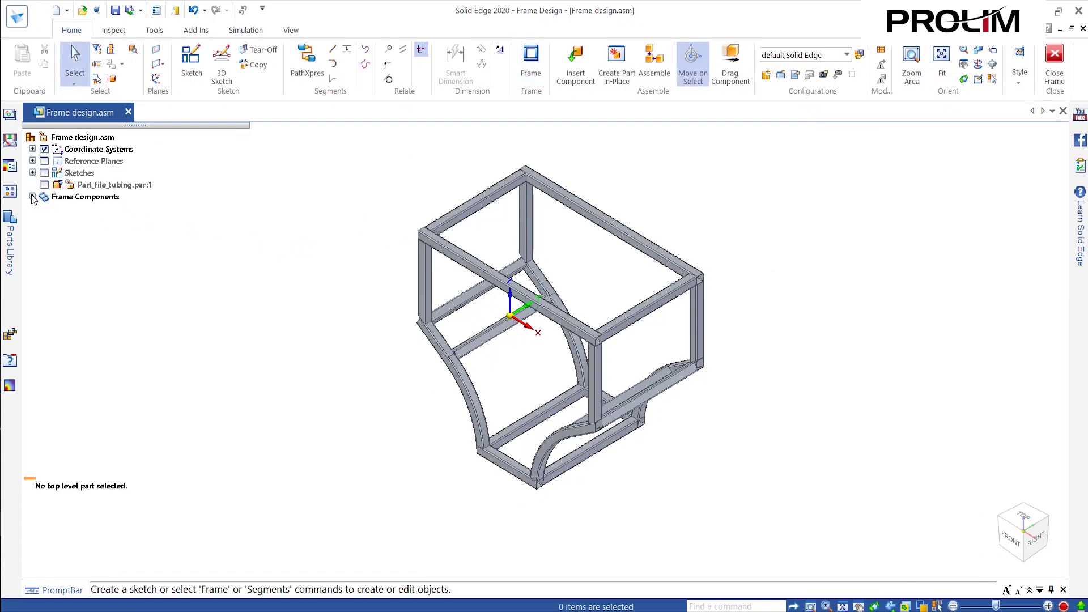
# - Apply a mitered end condition where 2in_Square_Tubing.par:1 meets the other members at its corner farthest along negative X, and check the joint
pyautogui.click(33, 197)
pyautogui.click(46, 209)
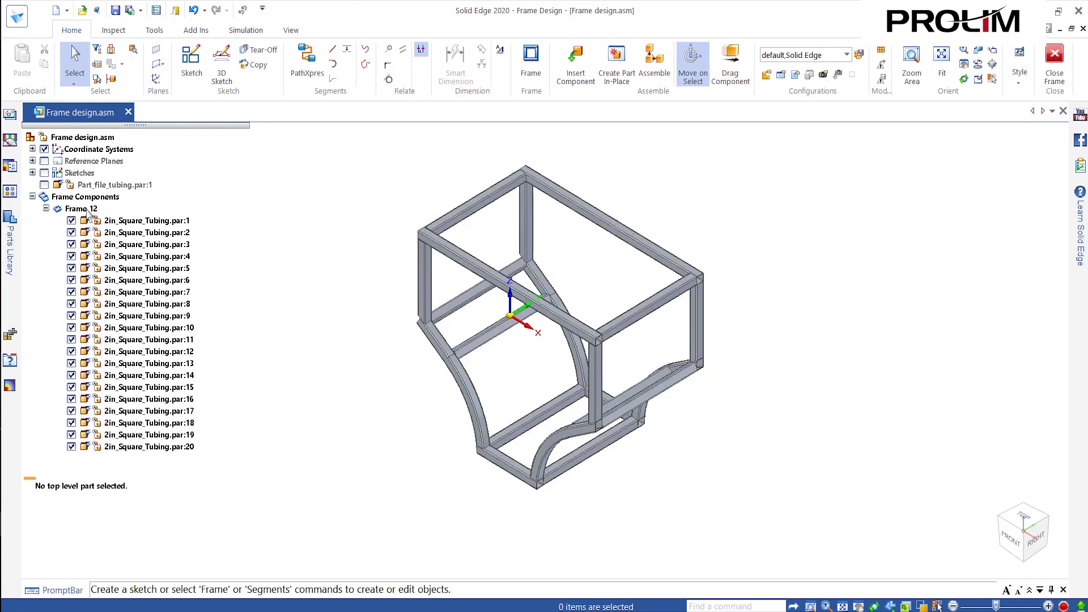
pyautogui.click(162, 224)
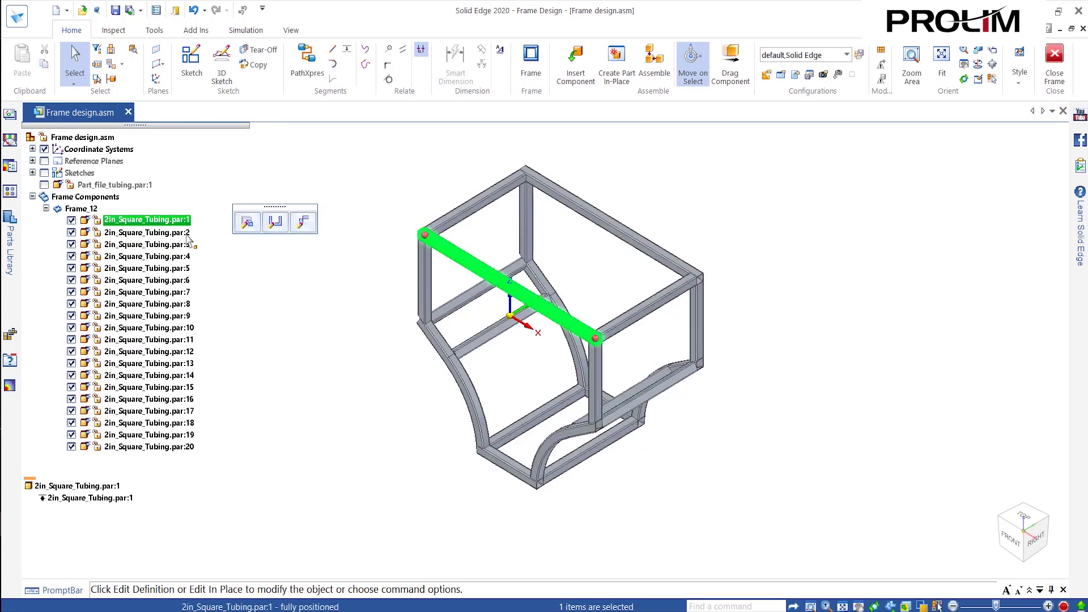
pyautogui.click(426, 236)
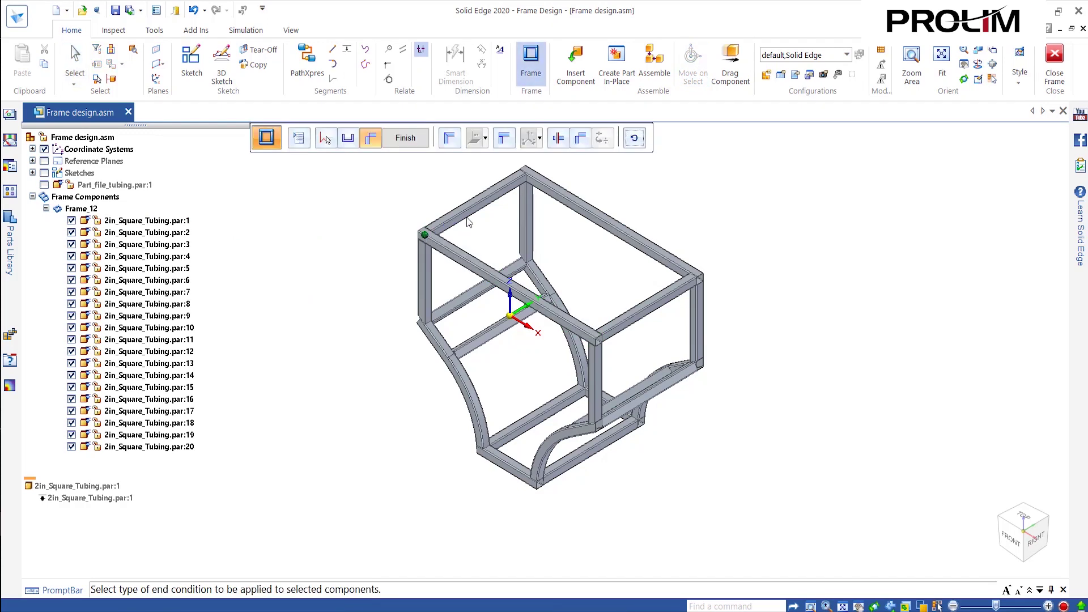
pyautogui.click(451, 140)
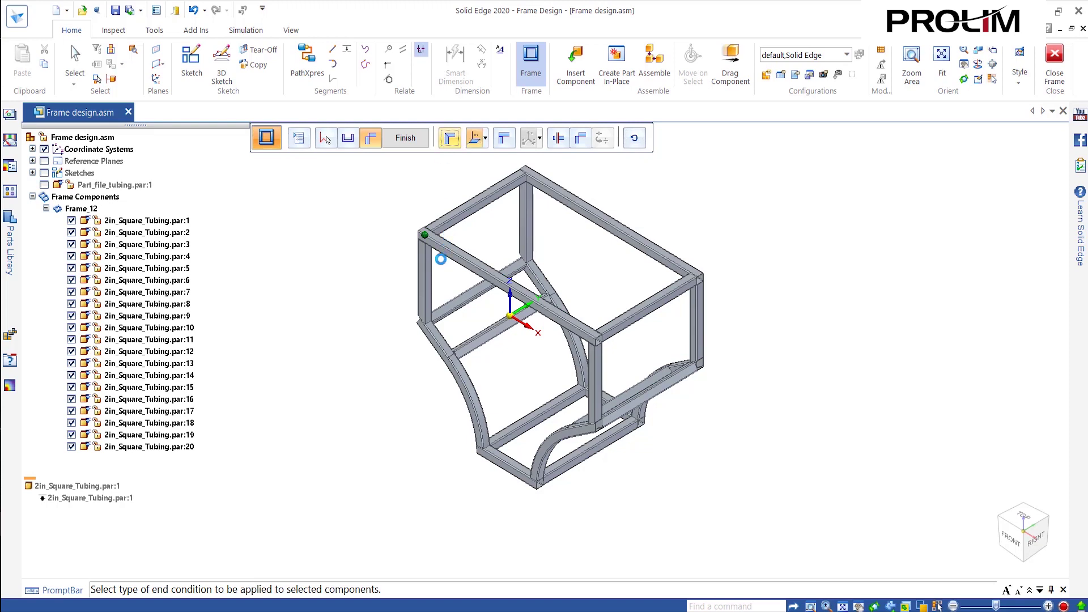
pyautogui.scroll(5, 424, 230)
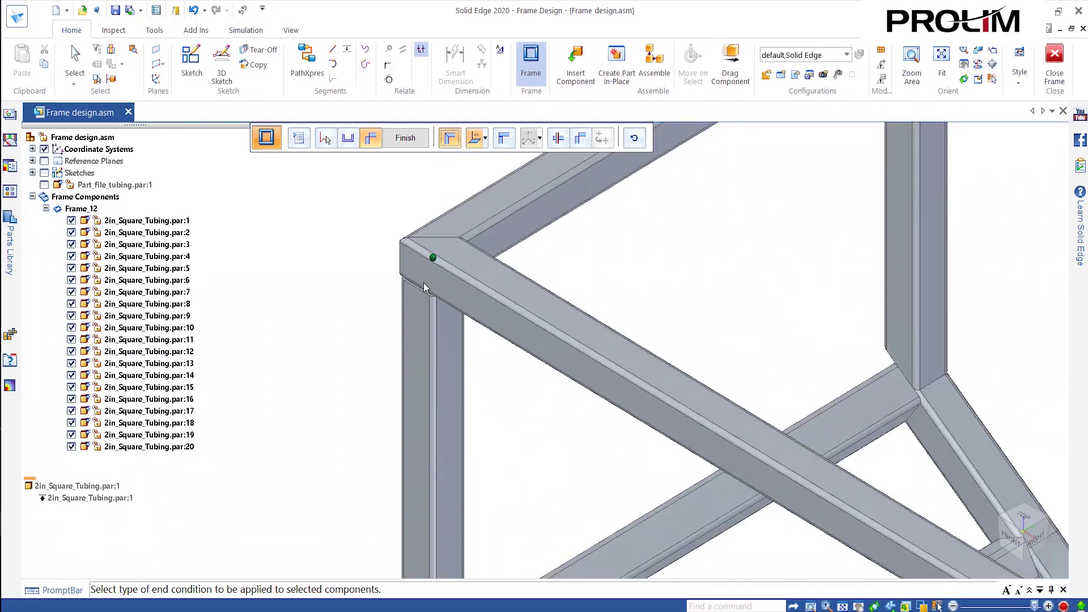
pyautogui.moveTo(425, 280); pyautogui.dragTo(437, 275, button='middle')
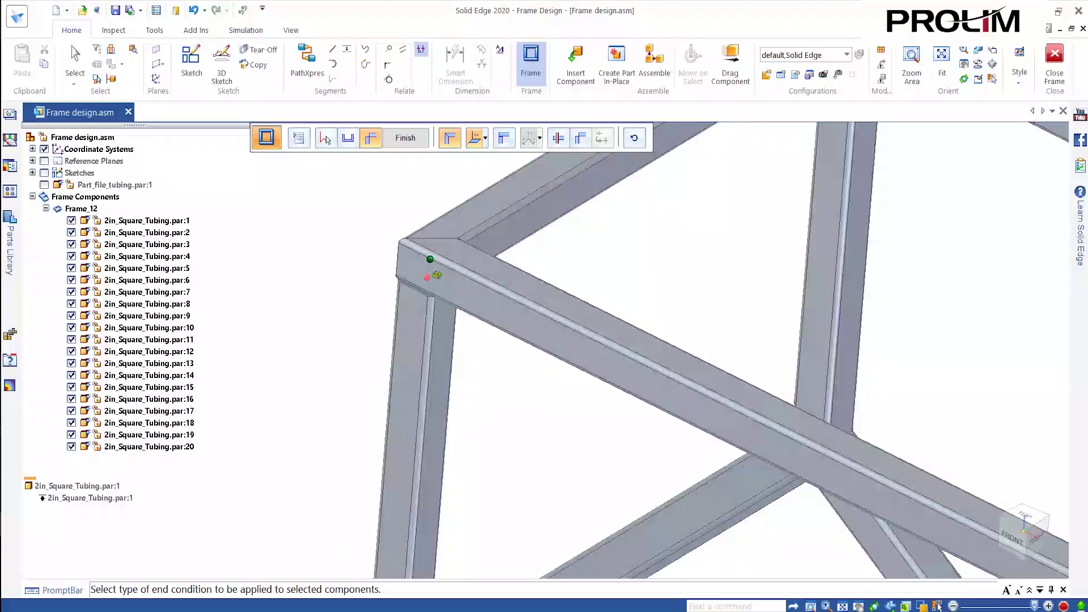
pyautogui.scroll(-5, 430, 271)
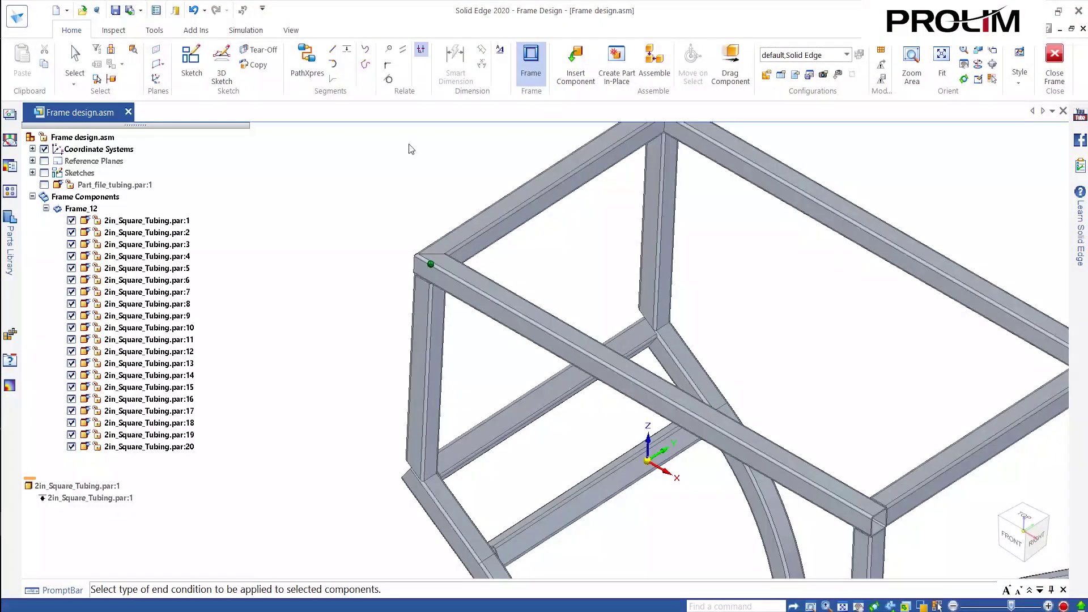
pyautogui.press('Escape')
pyautogui.click(398, 215)
pyautogui.scroll(-2, 383, 203)
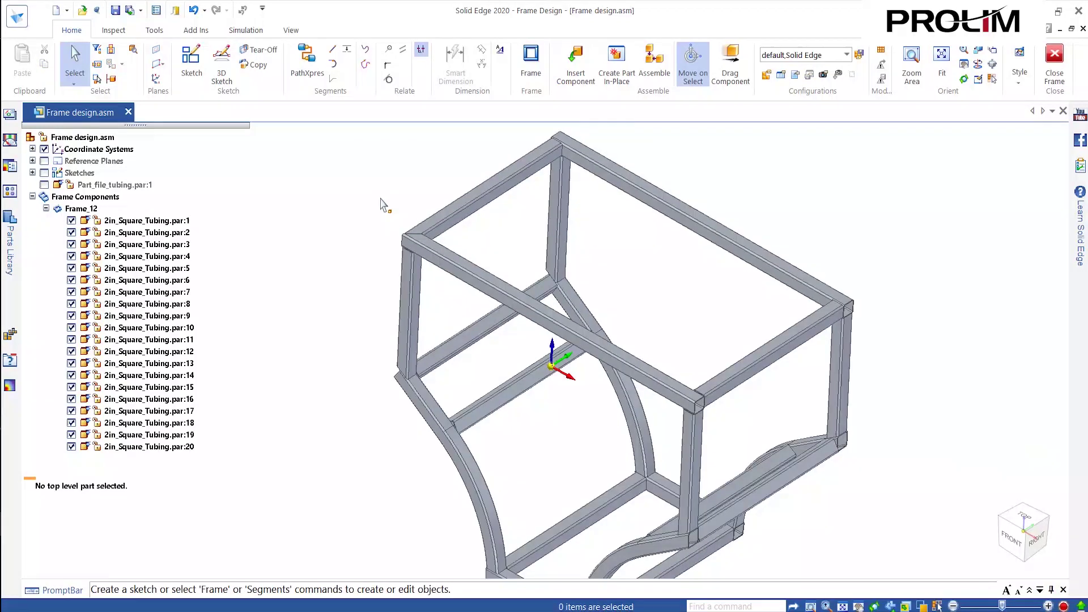
# - Close the Frame environment and look over the commands available in the main assembly environment
pyautogui.scroll(-2, 698, 450)
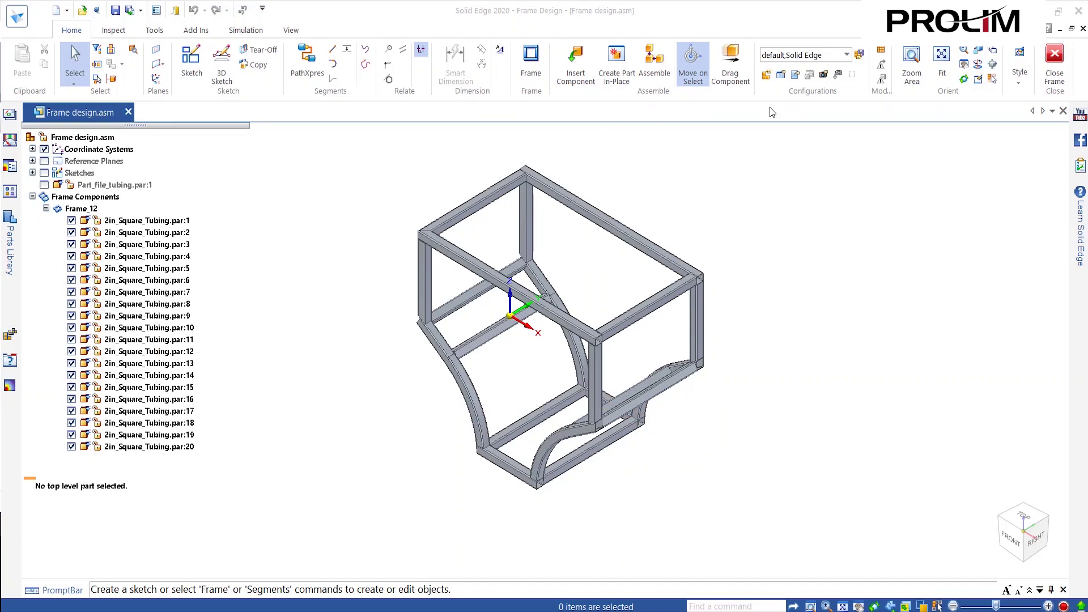
pyautogui.click(1060, 72)
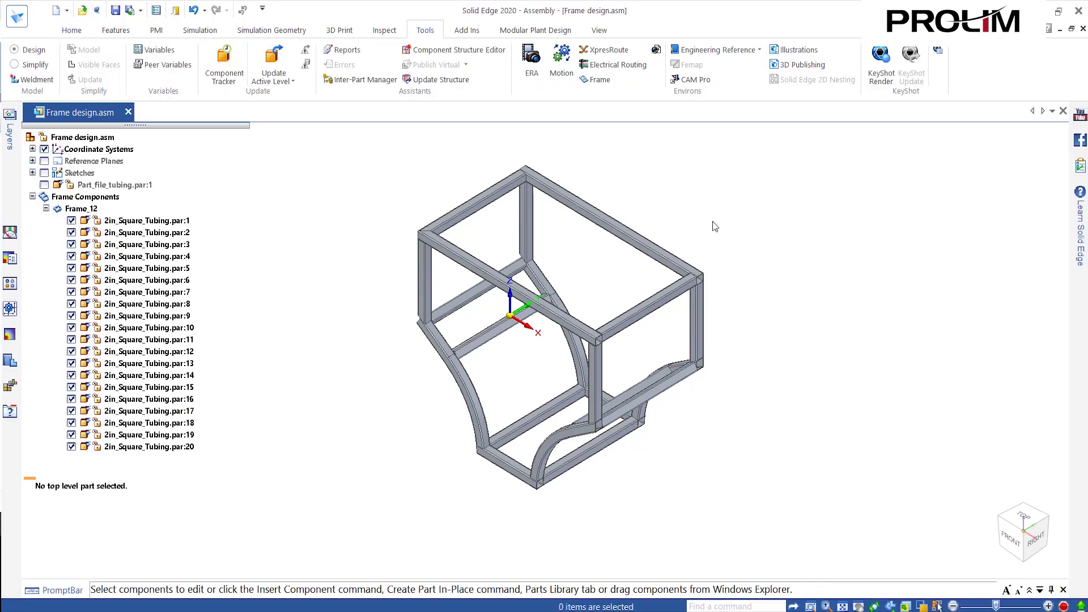
pyautogui.click(125, 33)
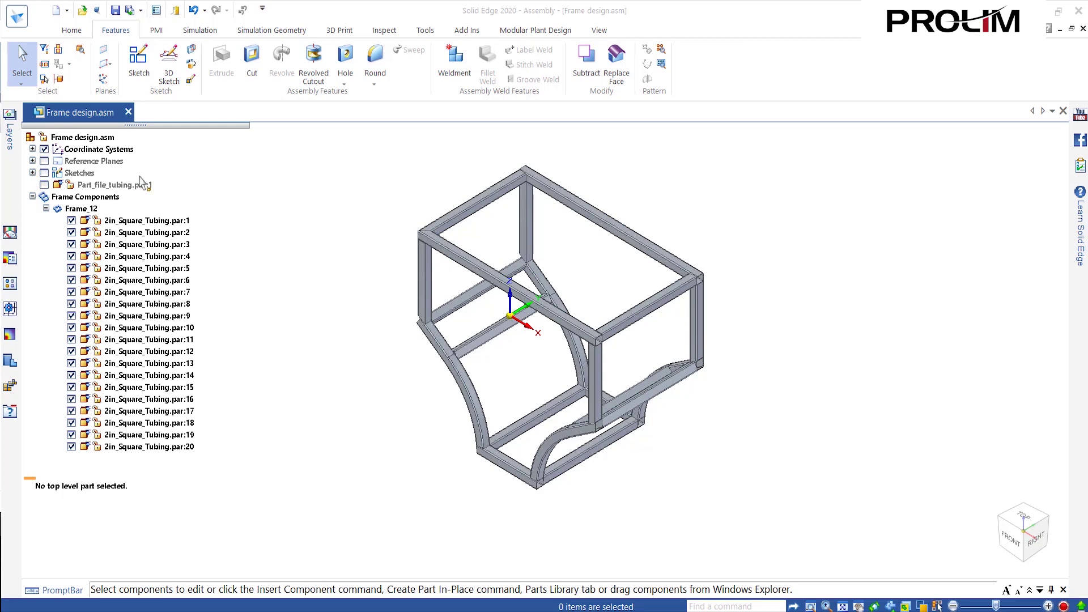
pyautogui.click(71, 32)
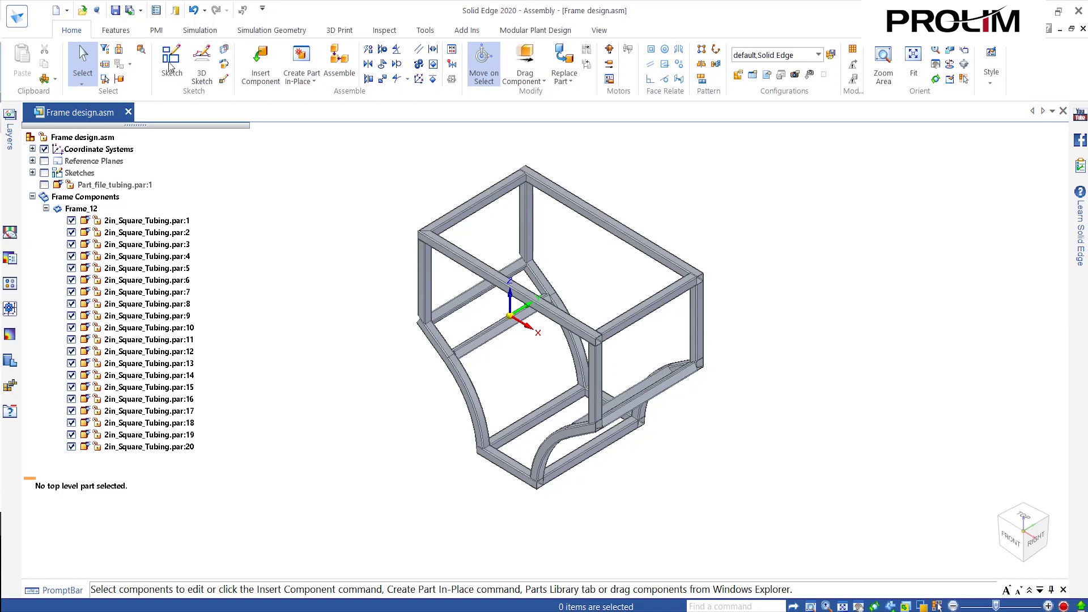
# - Create a drawing of the active assembly from the Ansi Inch Draft.dft template using the Drawing View Creation Wizard
pyautogui.click(67, 12)
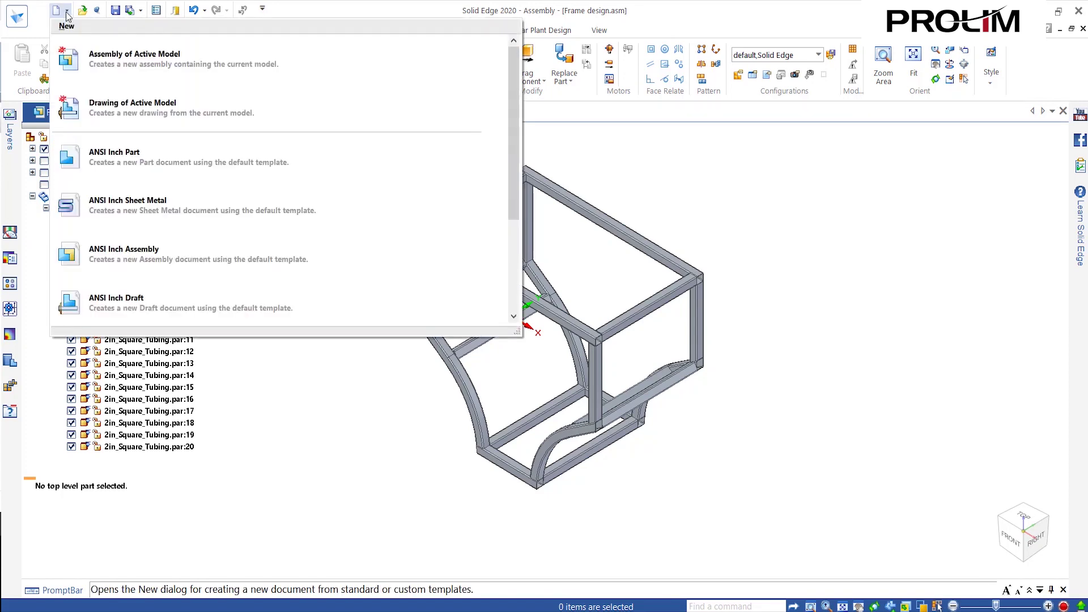
pyautogui.click(116, 126)
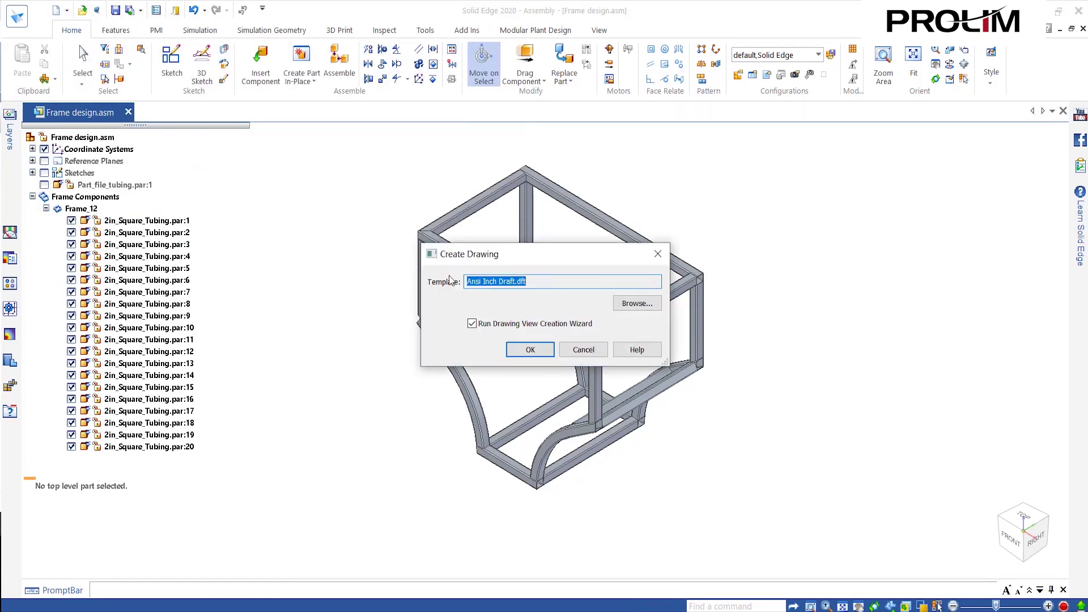
pyautogui.click(530, 349)
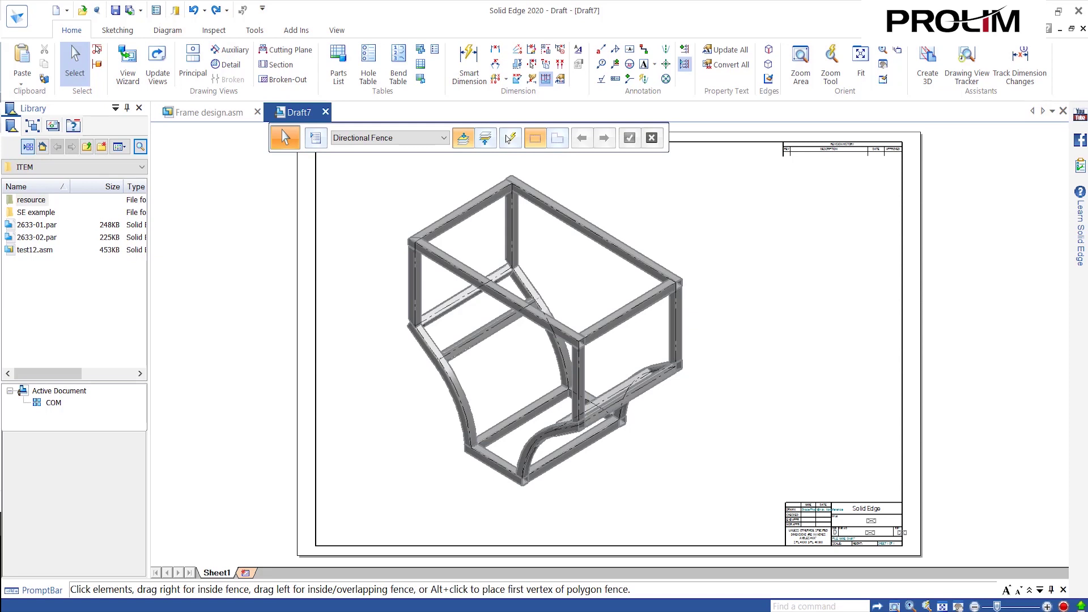
# - Place a parts list with automatic balloons for the isometric frame view in the sheet's empty area and examine its rows
pyautogui.click(337, 64)
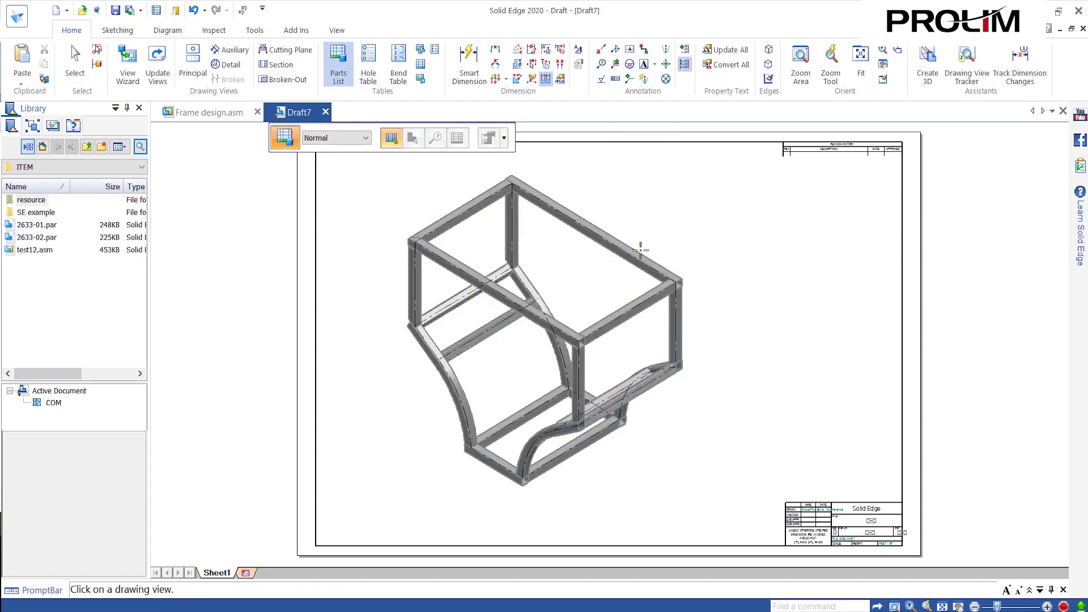
pyautogui.click(664, 292)
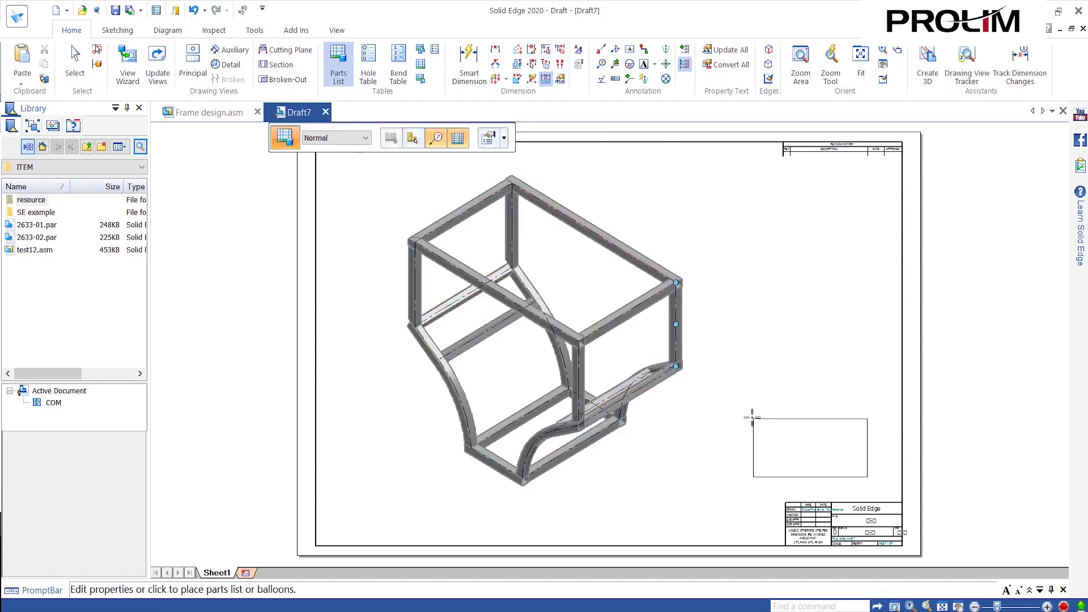
pyautogui.click(720, 409)
pyautogui.scroll(5, 788, 448)
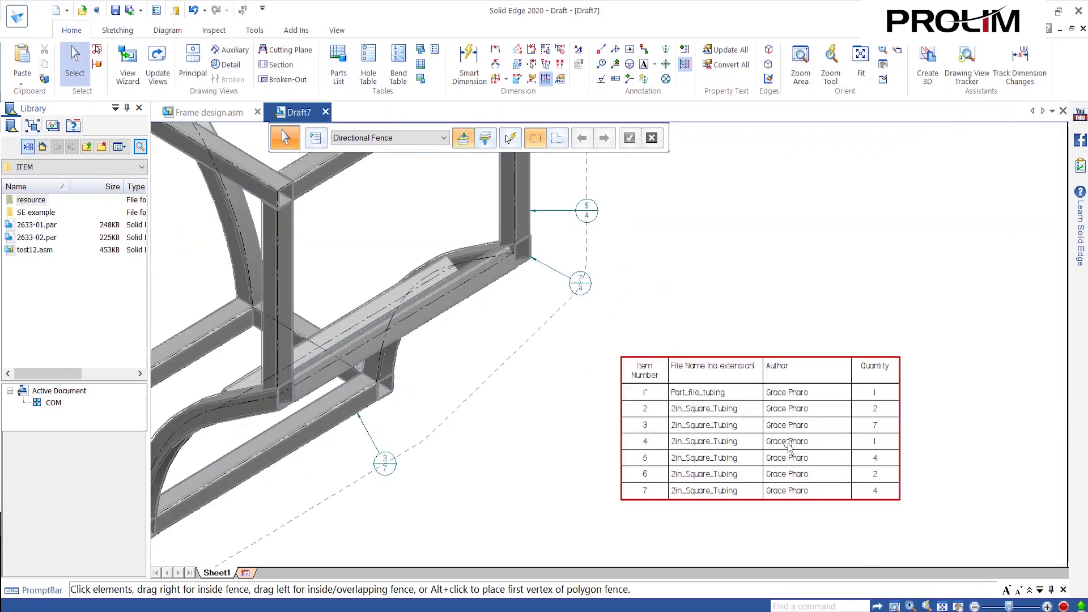
pyautogui.scroll(1, 788, 447)
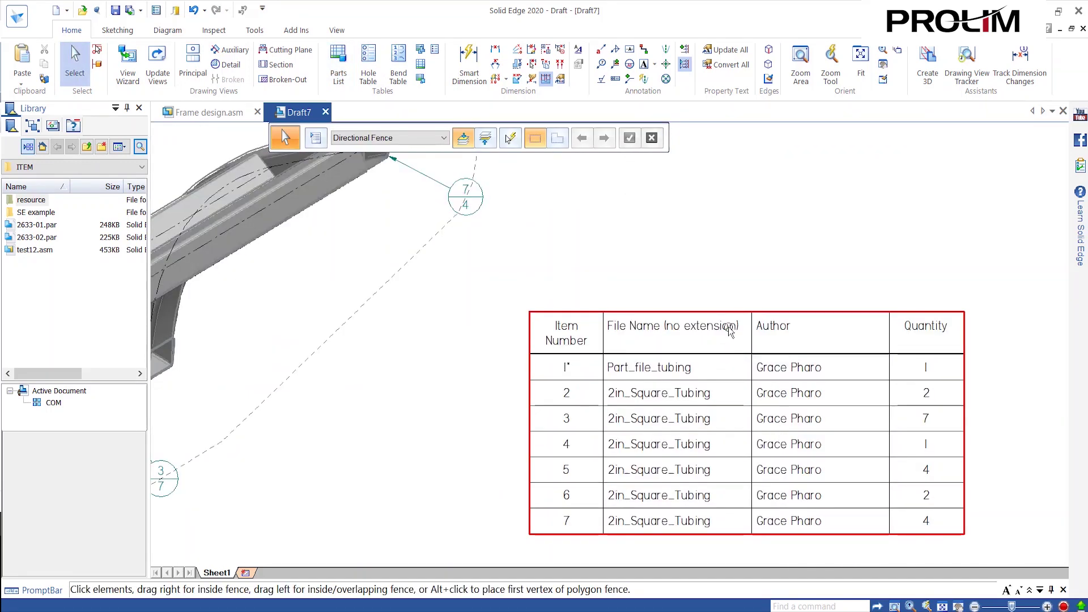
# - Add a Cut Length column after the Quantity column in the frame's parts list, and review the whole sheet
pyautogui.scroll(-1, 646, 216)
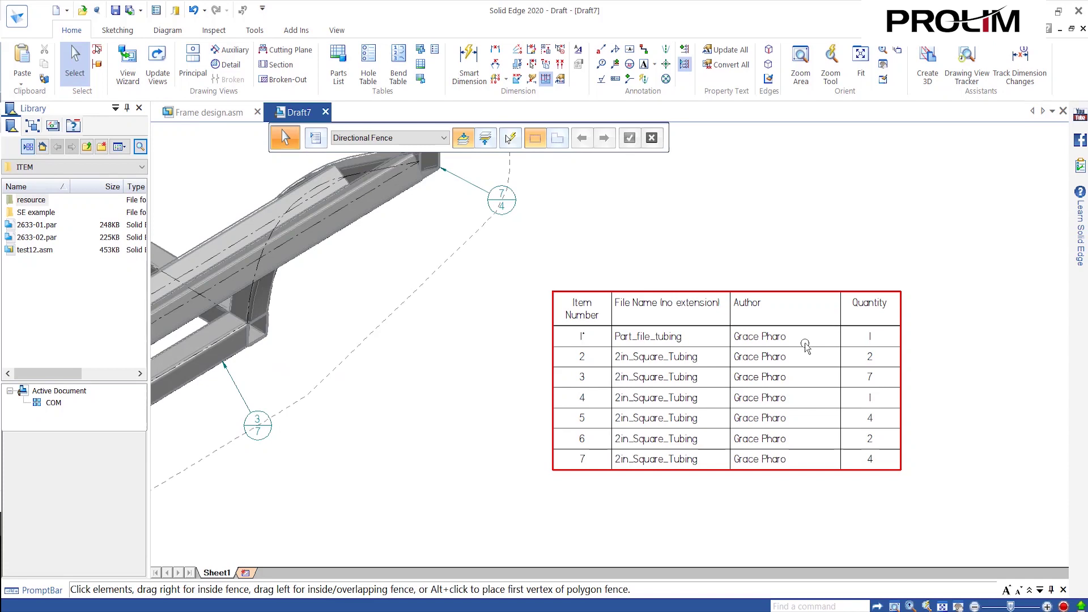
pyautogui.click(740, 387)
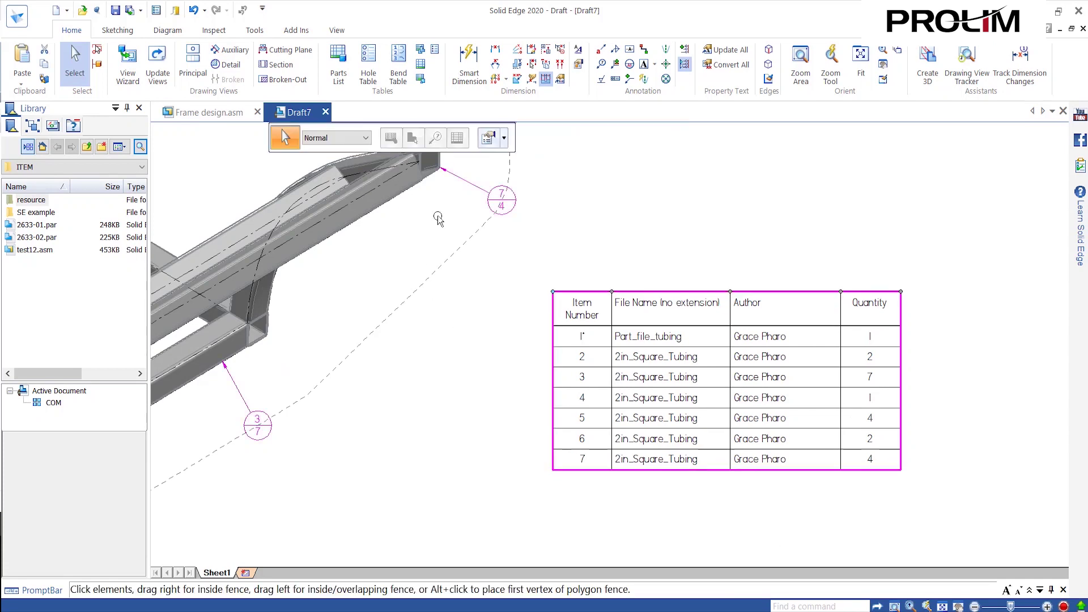
pyautogui.click(488, 146)
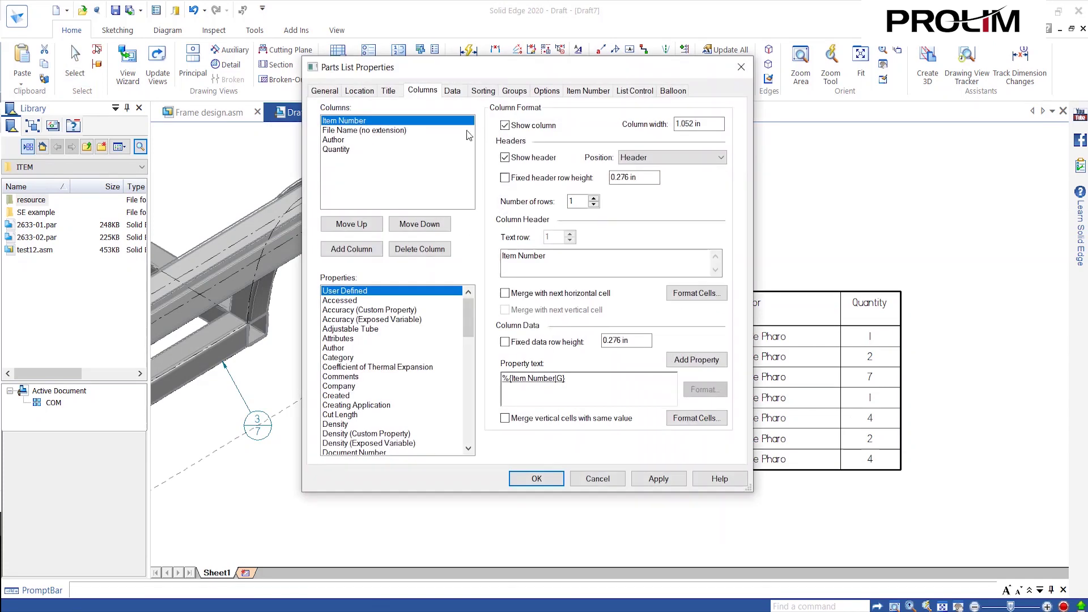
pyautogui.click(347, 416)
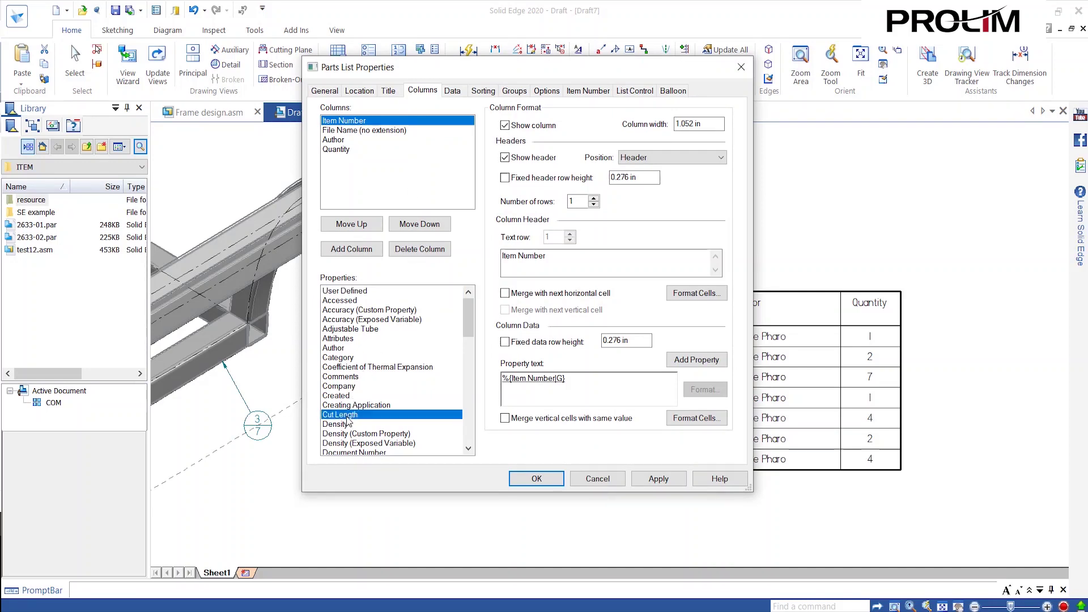
pyautogui.click(362, 251)
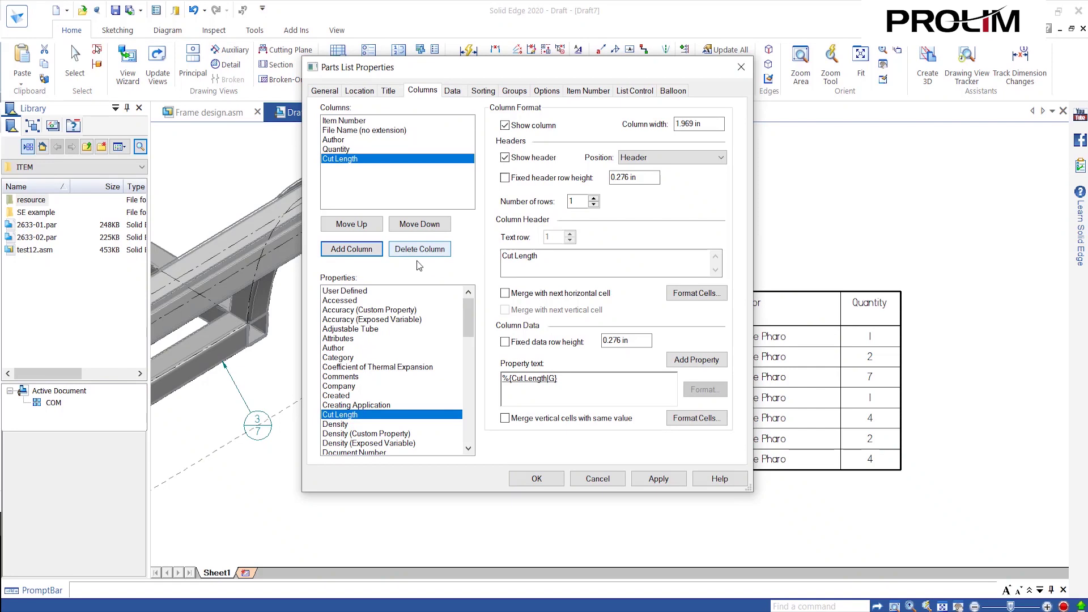
pyautogui.click(548, 480)
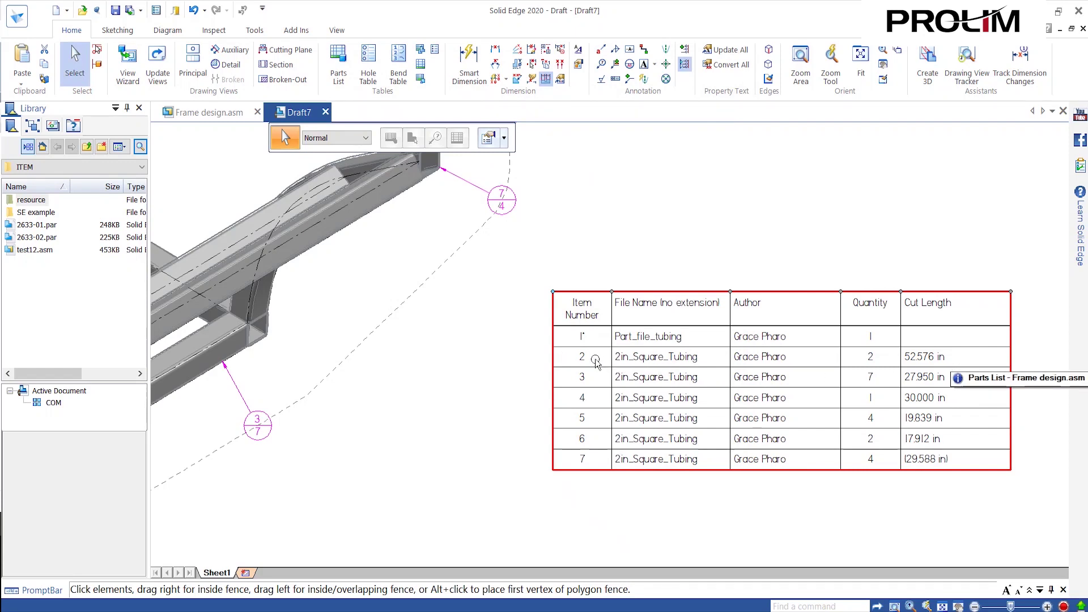
pyautogui.click(773, 261)
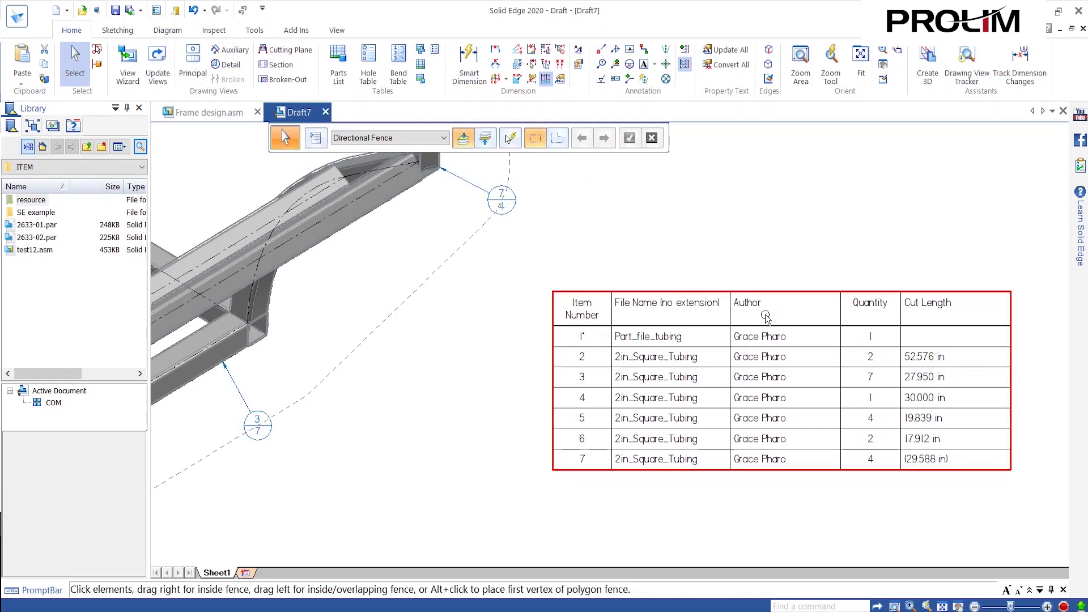
pyautogui.hotkey('ctrl', 'shift', 'a')
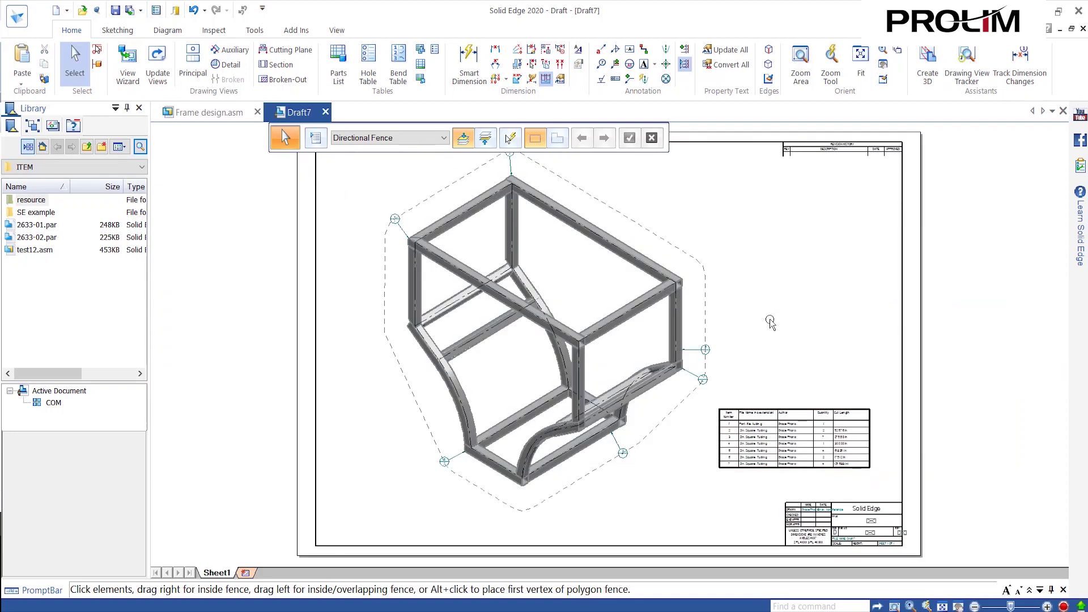